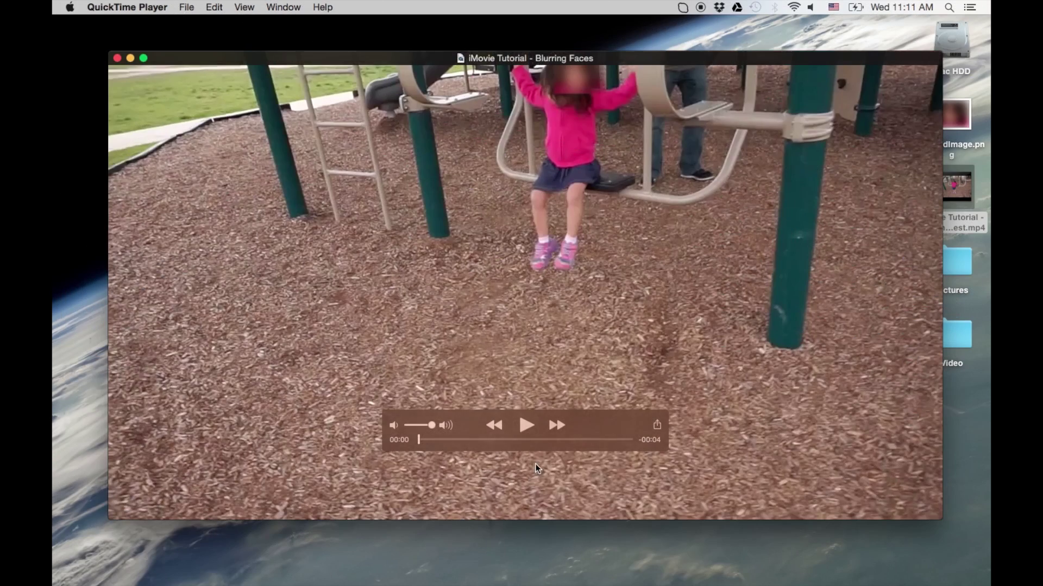
- Preview the face-blurred playground video in QuickTime Player, then switch to iMovie
left_click(528, 424)
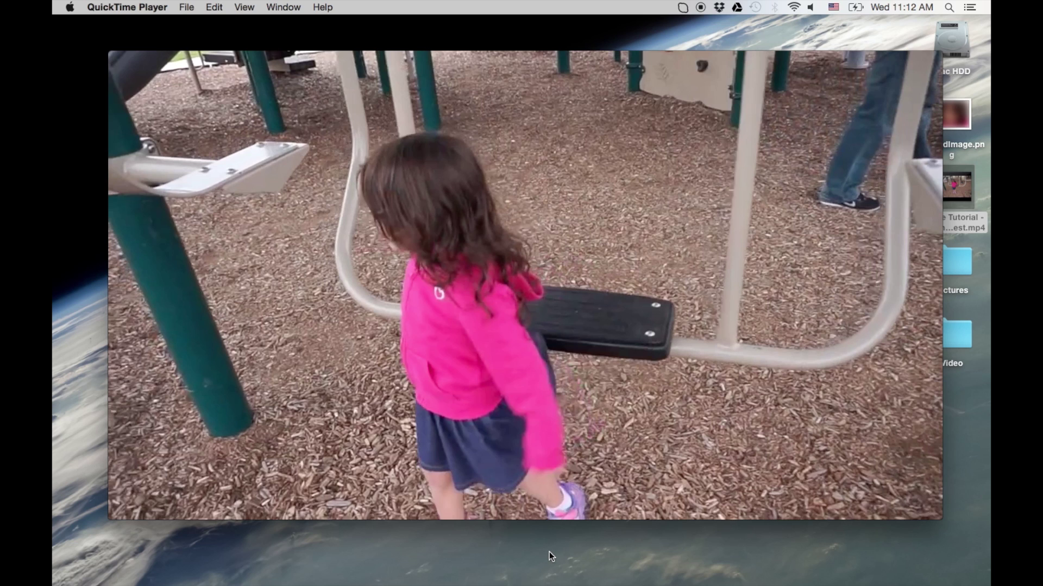
left_click(579, 570, "alt")
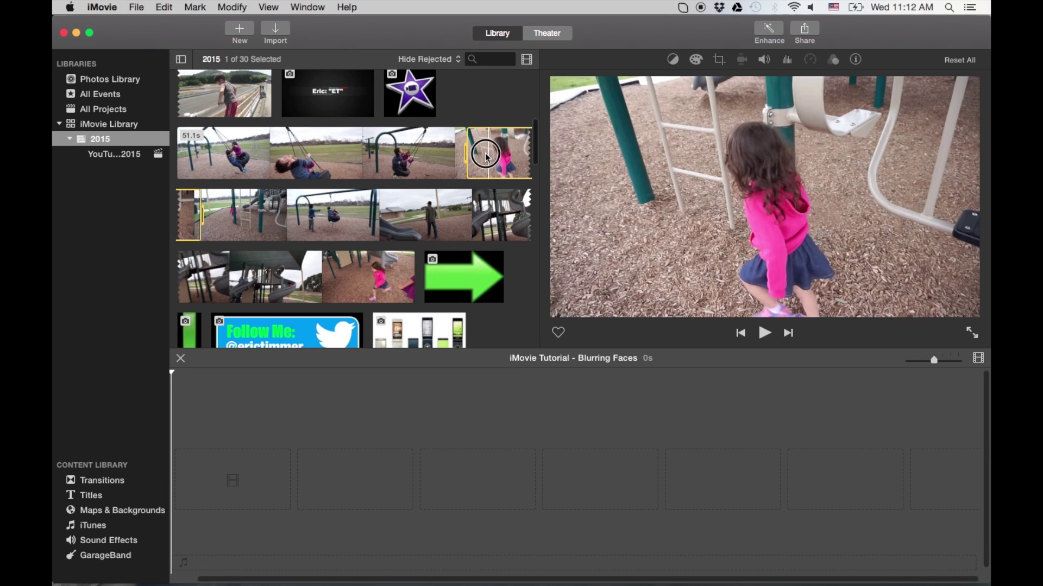
- Place the playground clip on the Blurring Faces timeline and scrub back and forth through its frames
left_click_drag(496, 149, 240, 458)
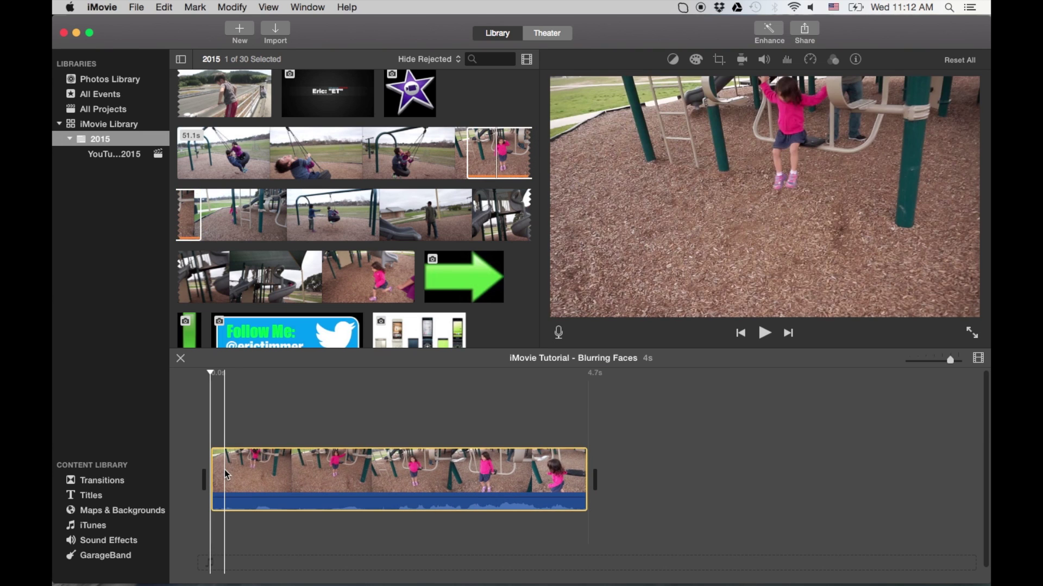
left_click_drag(209, 374, 345, 390)
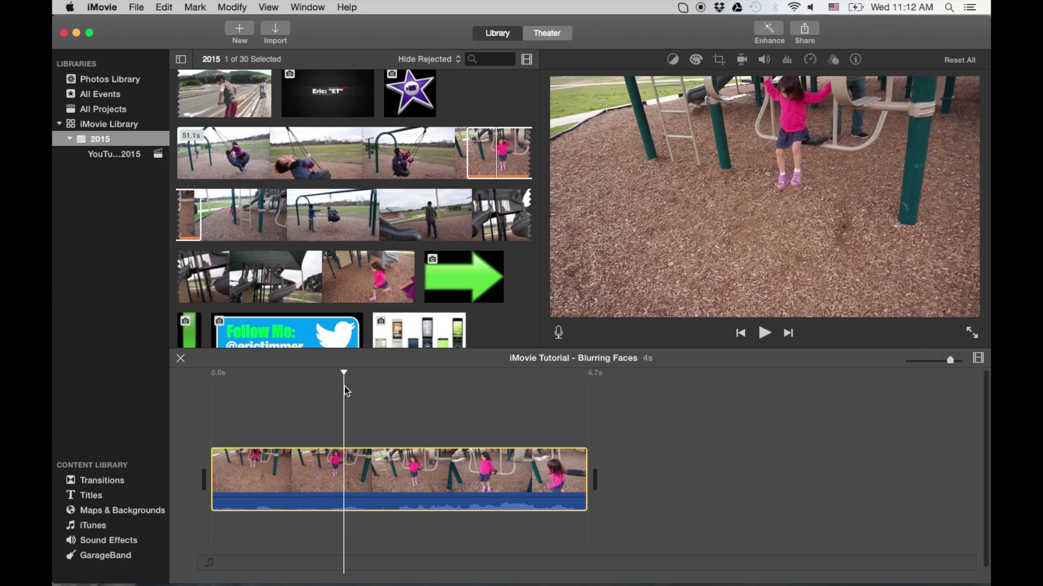
left_click(344, 374)
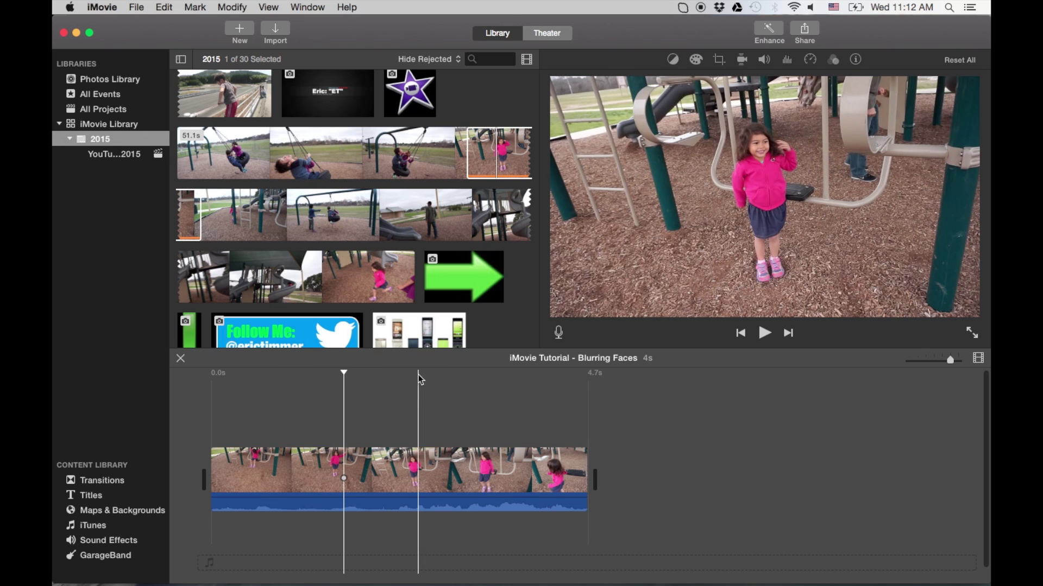
left_click_drag(344, 373, 295, 375)
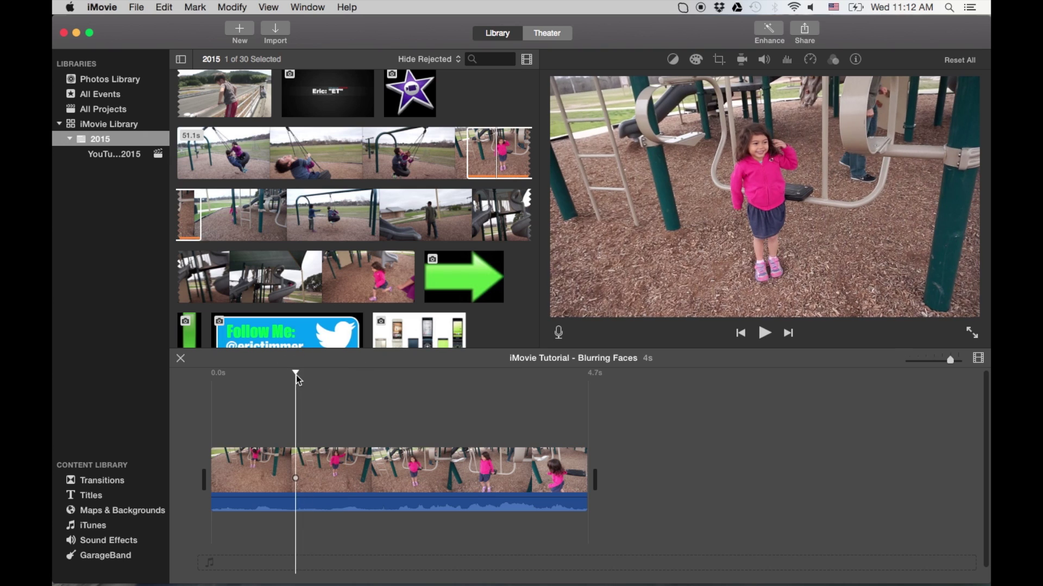
left_click(490, 414)
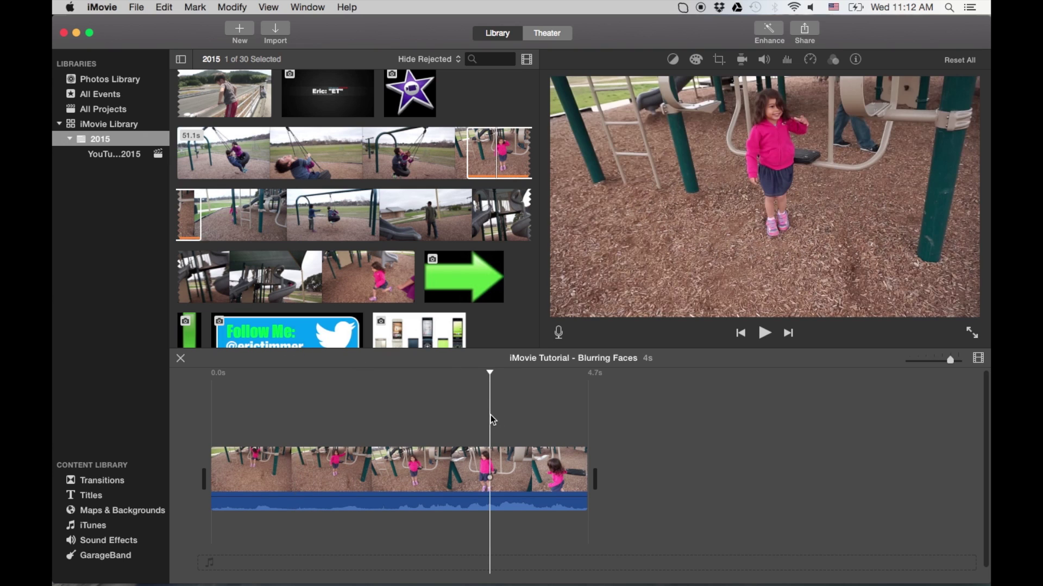
left_click(373, 413)
left_click(274, 412)
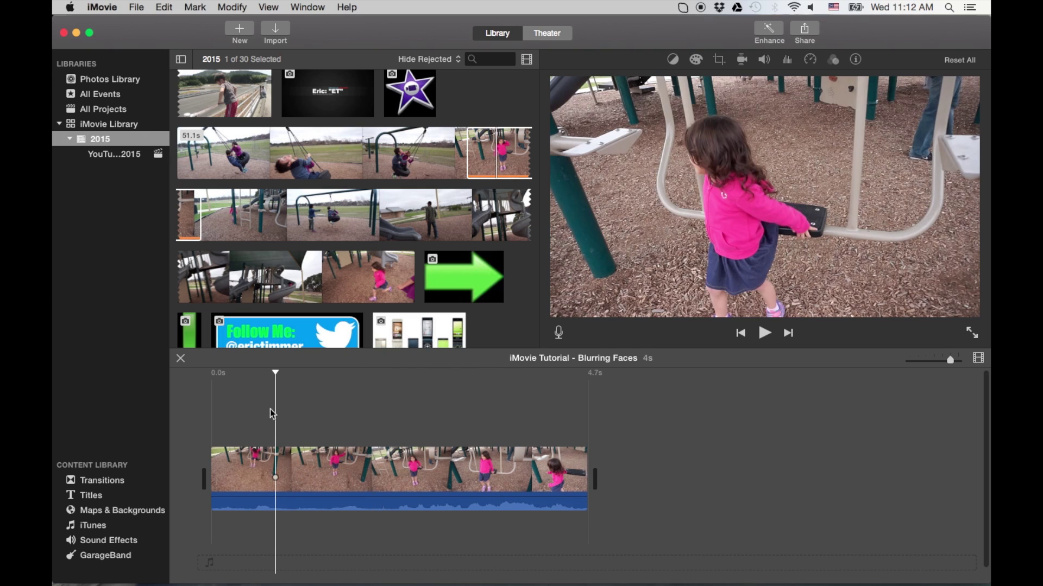
left_click(233, 413)
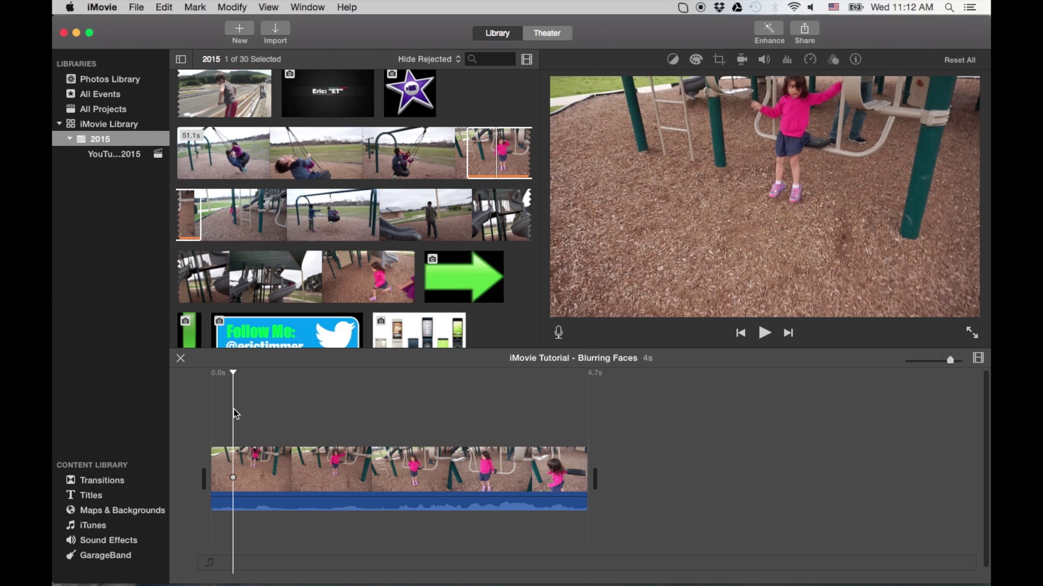
left_click(76, 33)
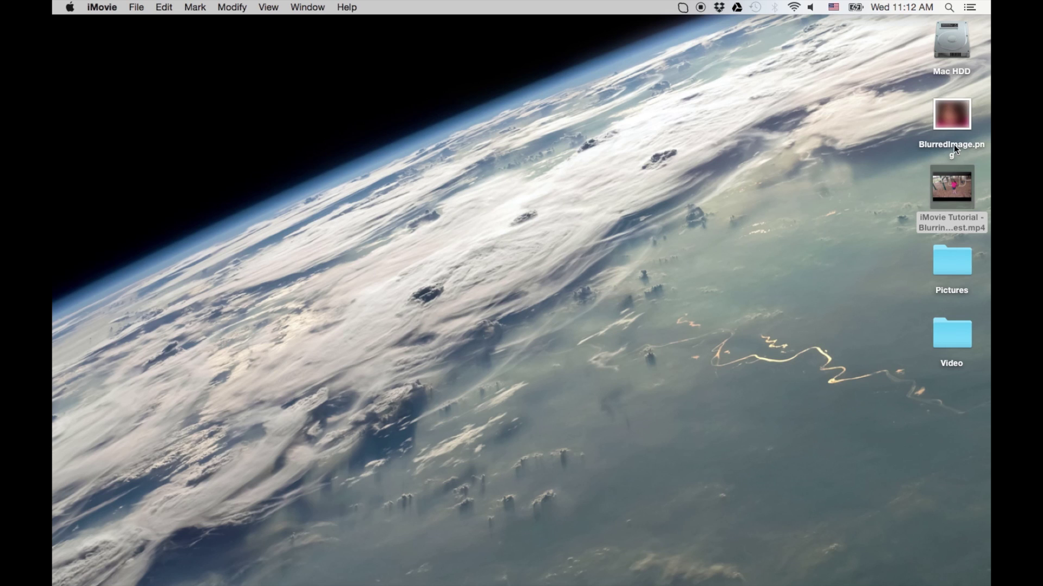
left_click(944, 116)
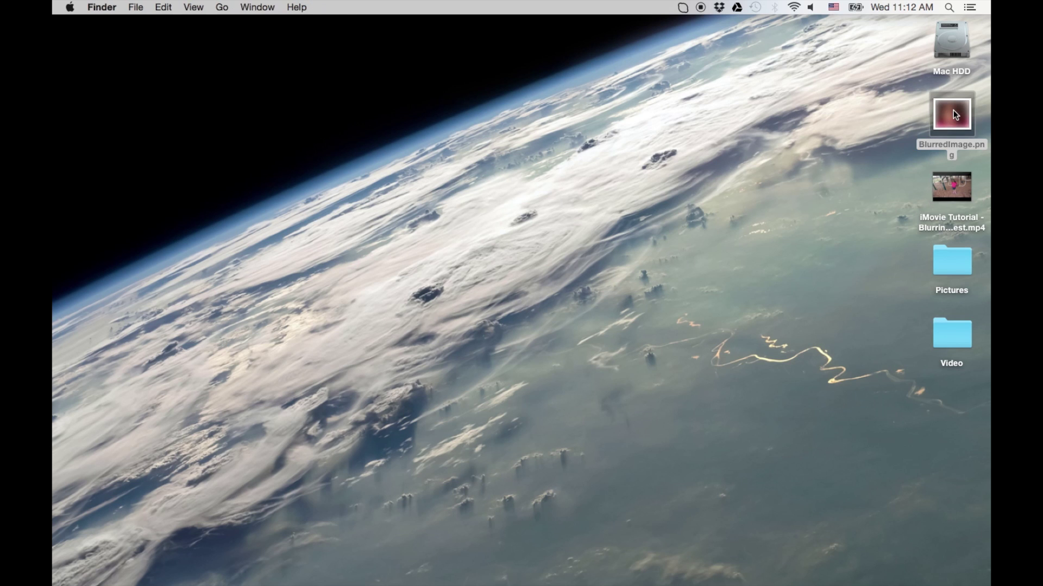
double_click(953, 112)
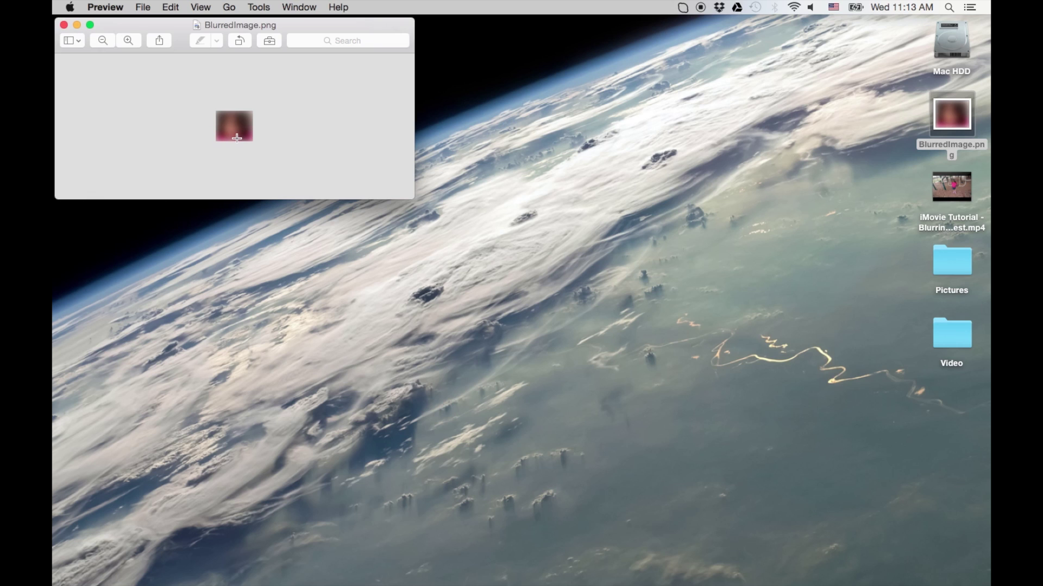
left_click(64, 25)
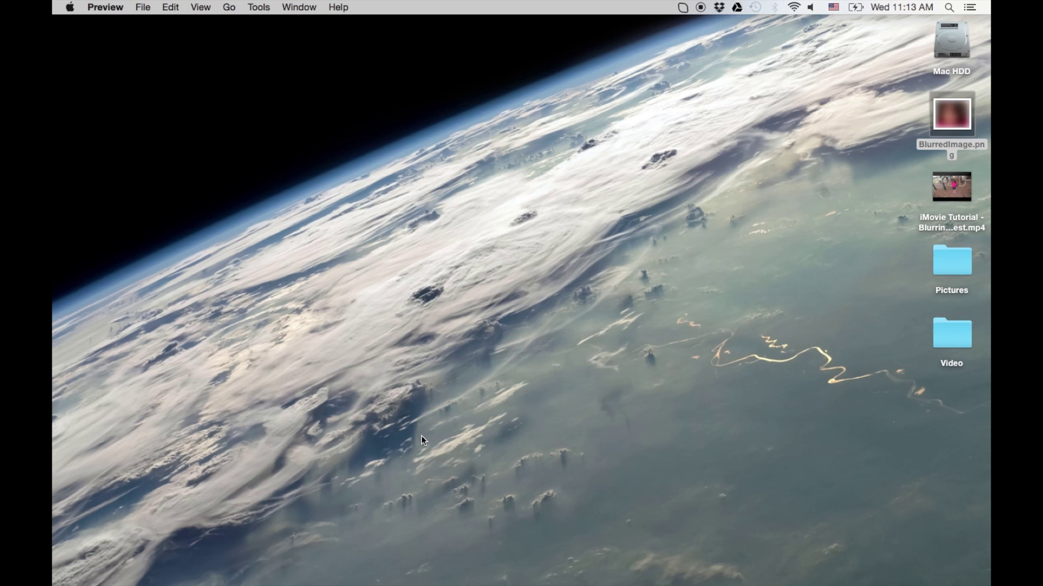
mouse_move(369, 576)
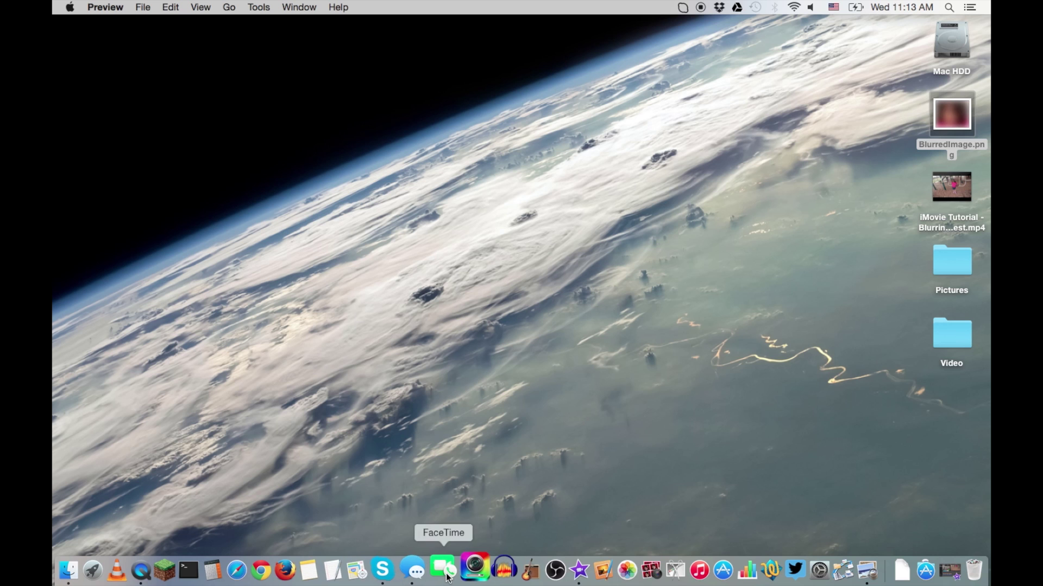
left_click(579, 570)
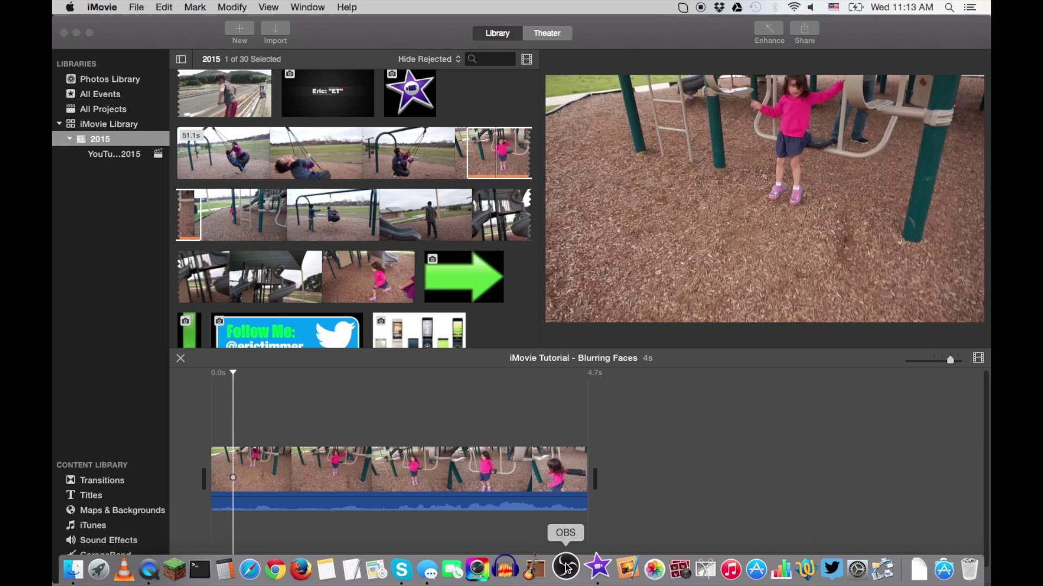
- Place the BlurredImage from the library above the playground clip on the timeline
scroll(401, 205, "down", 3)
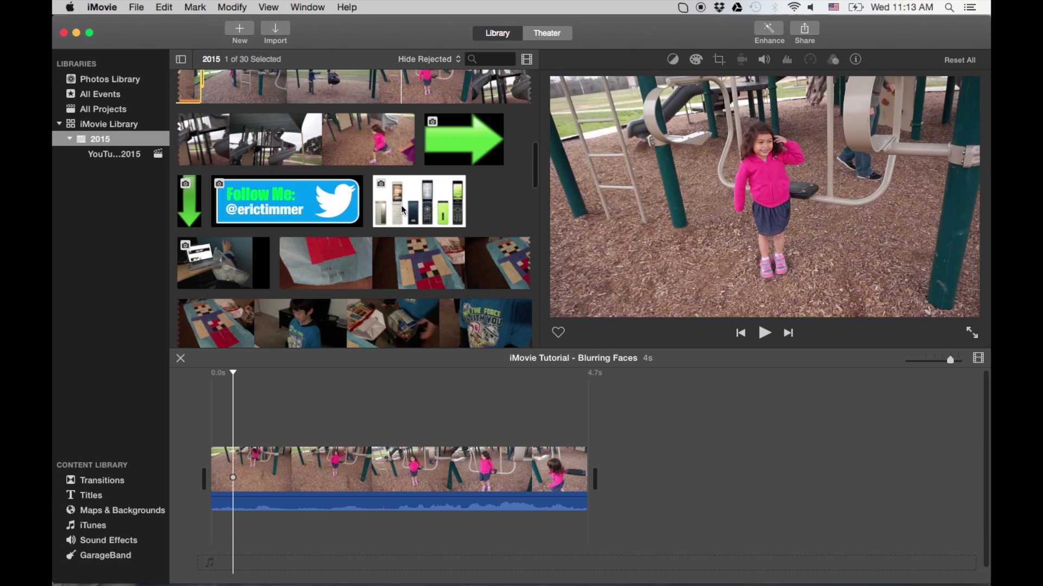
scroll(400, 204, "down", 15)
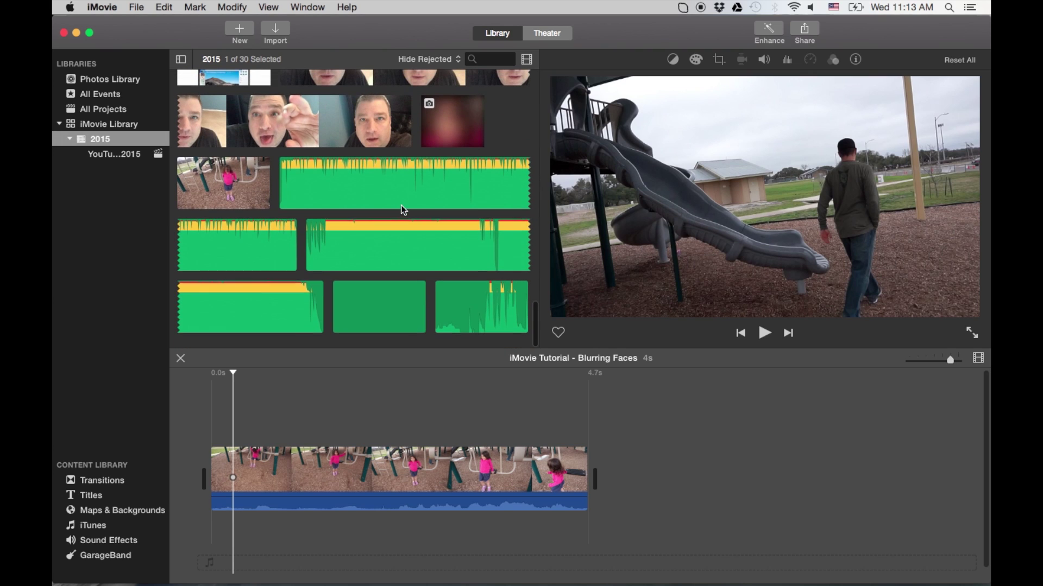
left_click(460, 112)
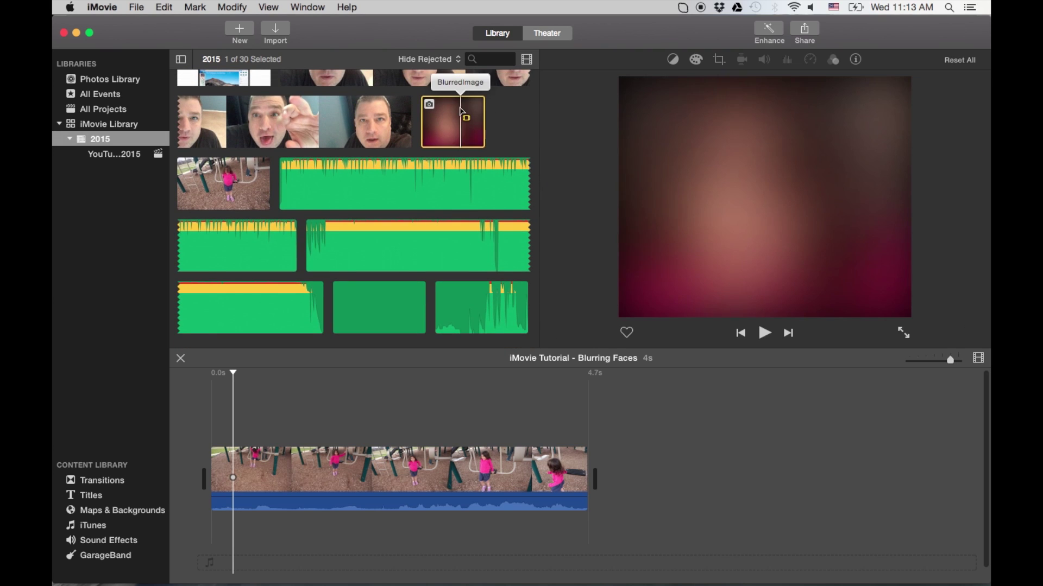
left_click_drag(460, 112, 217, 414)
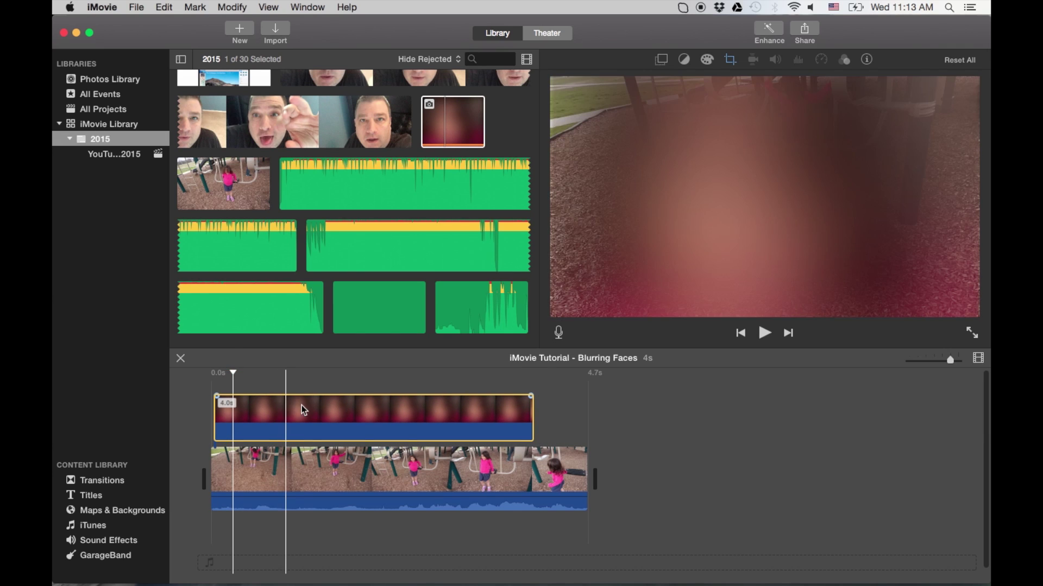
- Set the blurred image's crop to Fit, make it Picture in Picture, and move it onto the girl's face
left_click(301, 411)
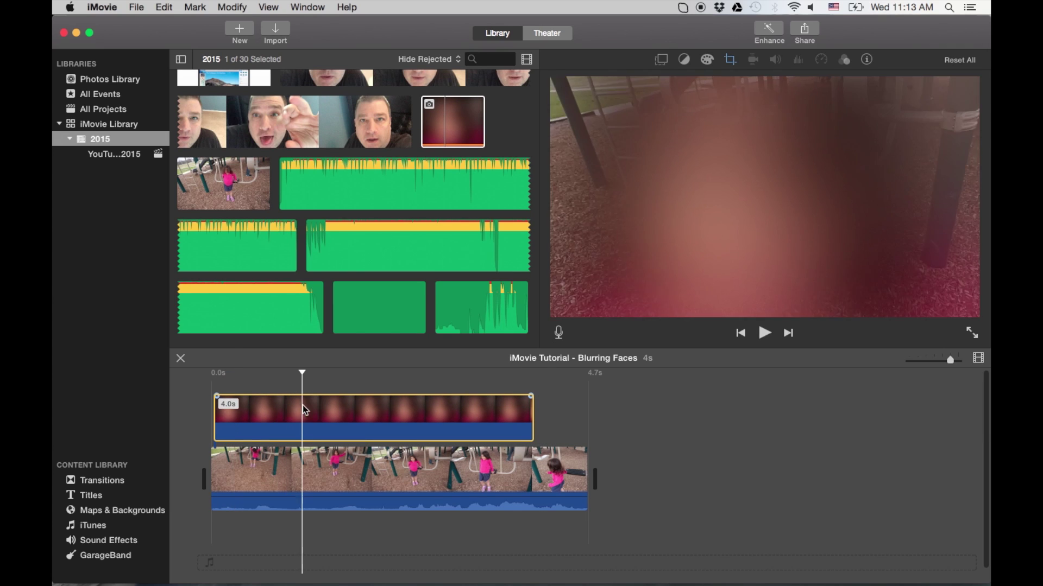
left_click(729, 61)
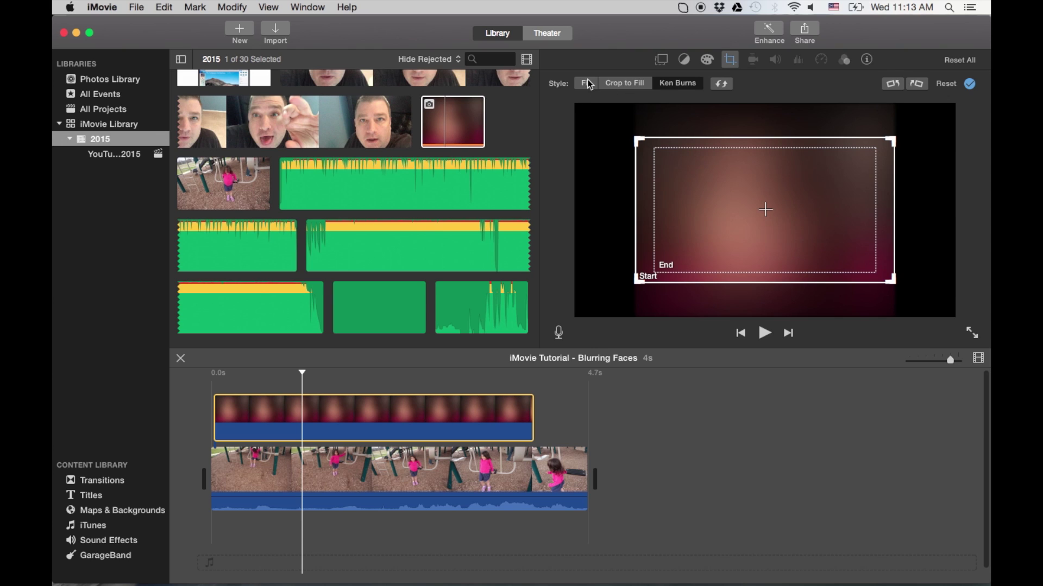
left_click(587, 83)
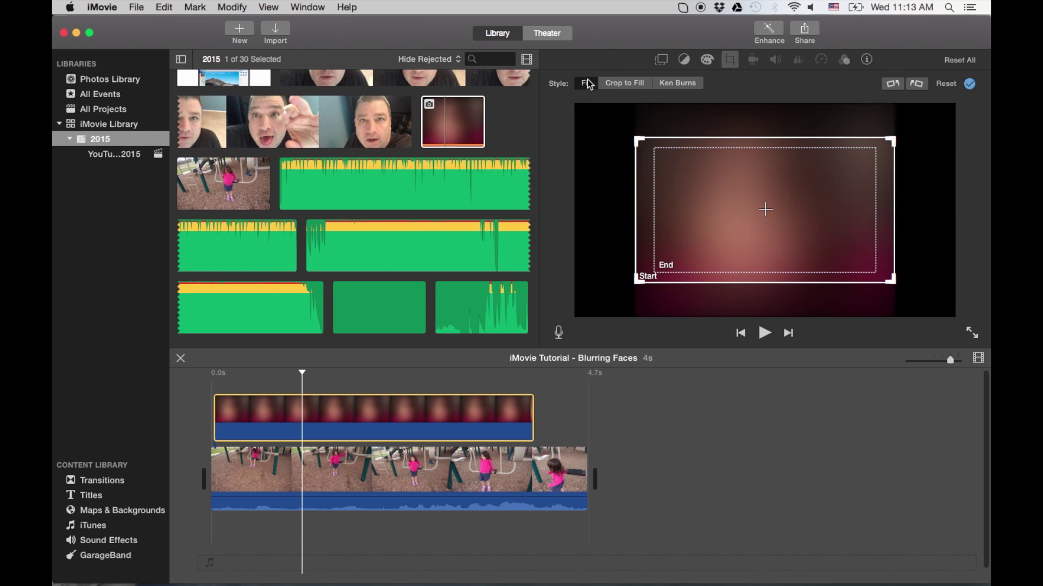
left_click(666, 60)
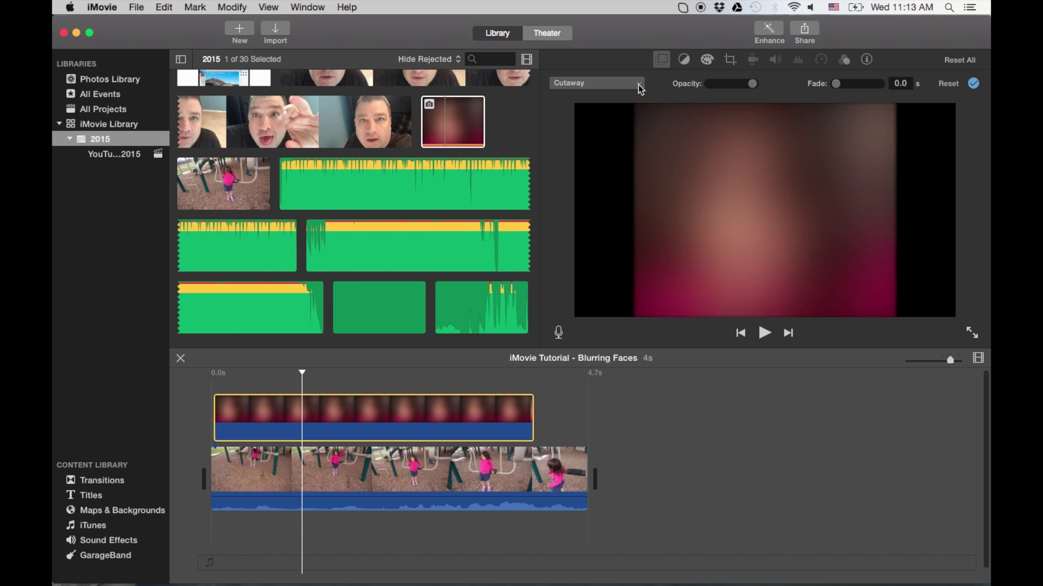
left_click(640, 83)
left_click(619, 133)
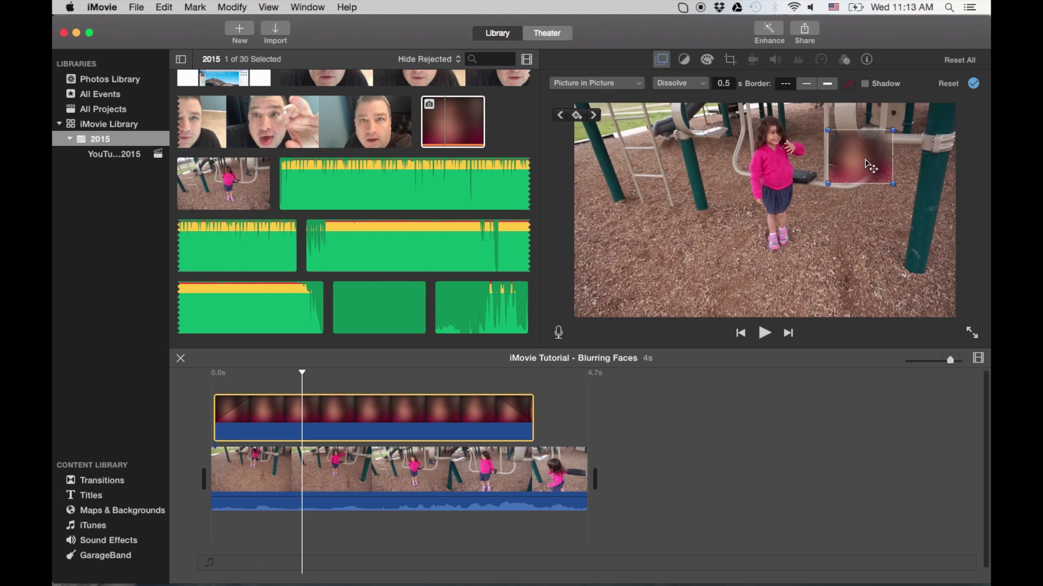
left_click_drag(870, 167, 787, 154)
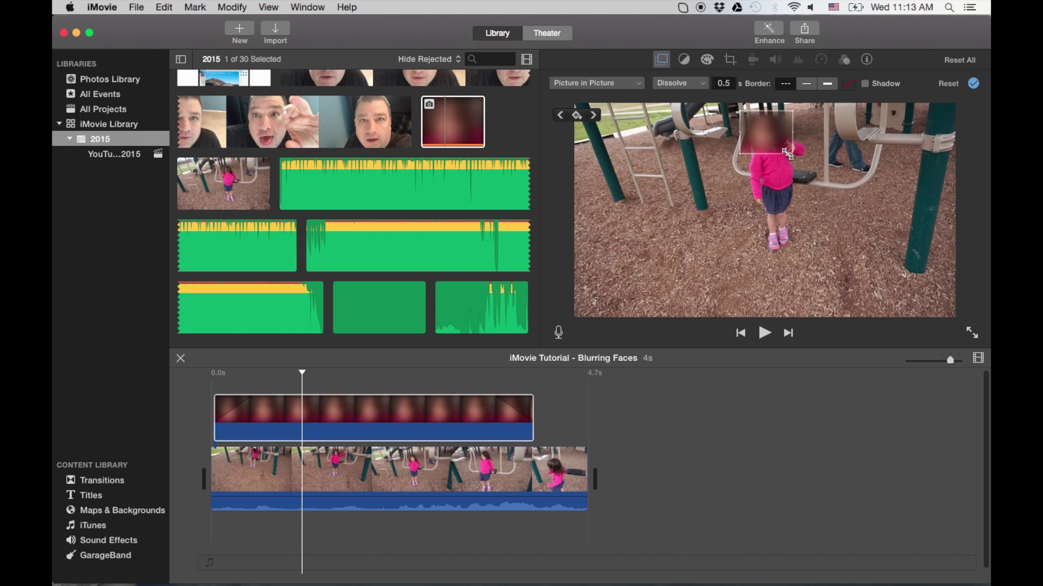
- Set the blur overlay's picture-in-picture dissolve duration to 0.0 seconds
left_click(209, 379)
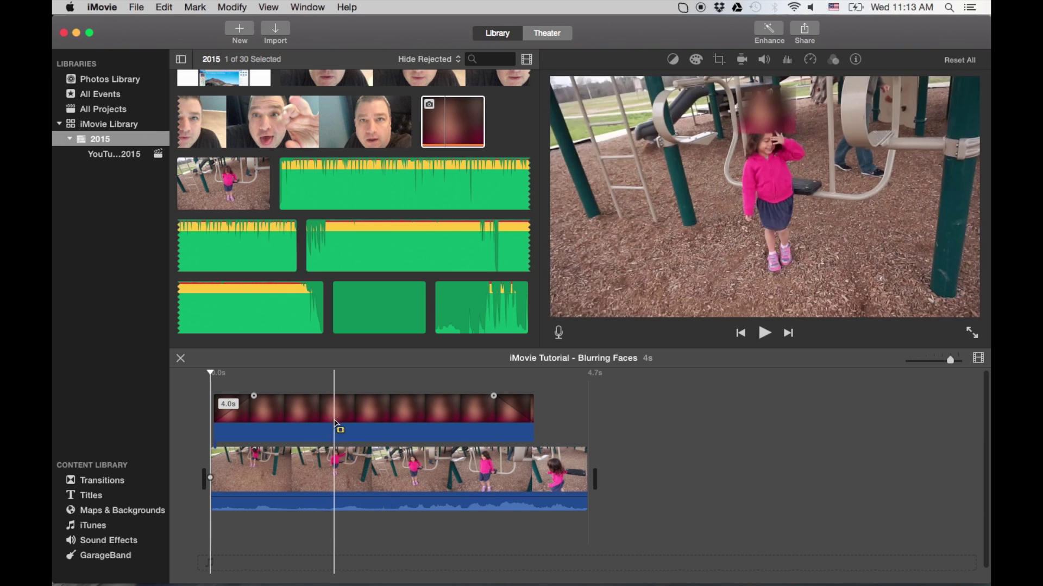
left_click(335, 424)
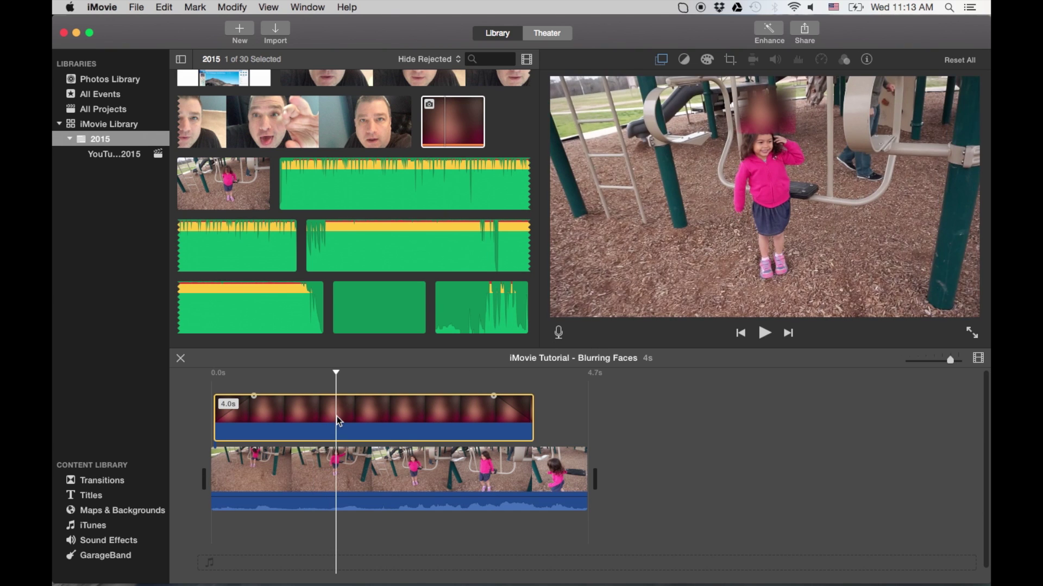
left_click(725, 81)
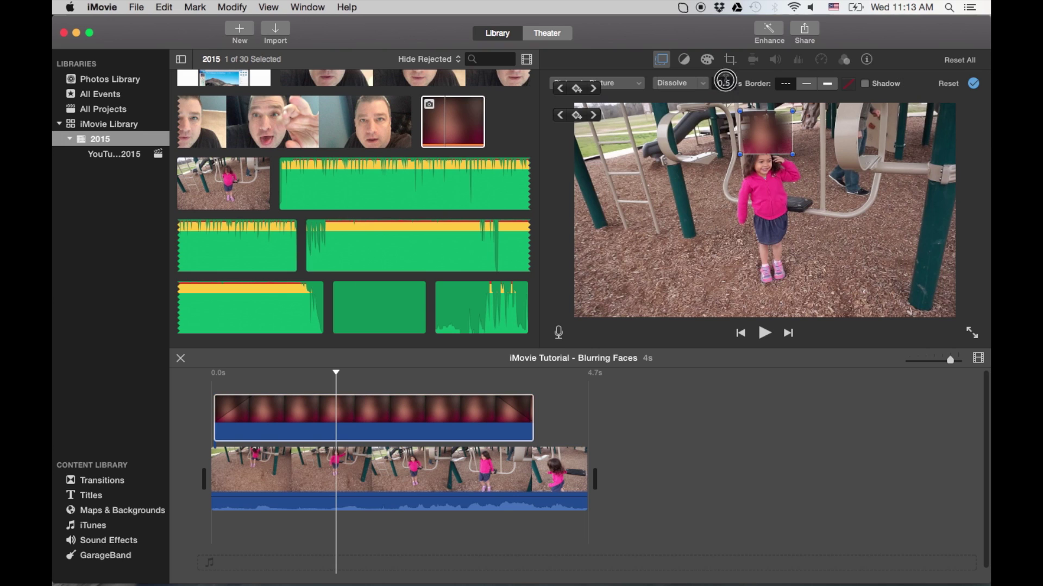
left_click(723, 82)
left_click(721, 83)
left_click(720, 81)
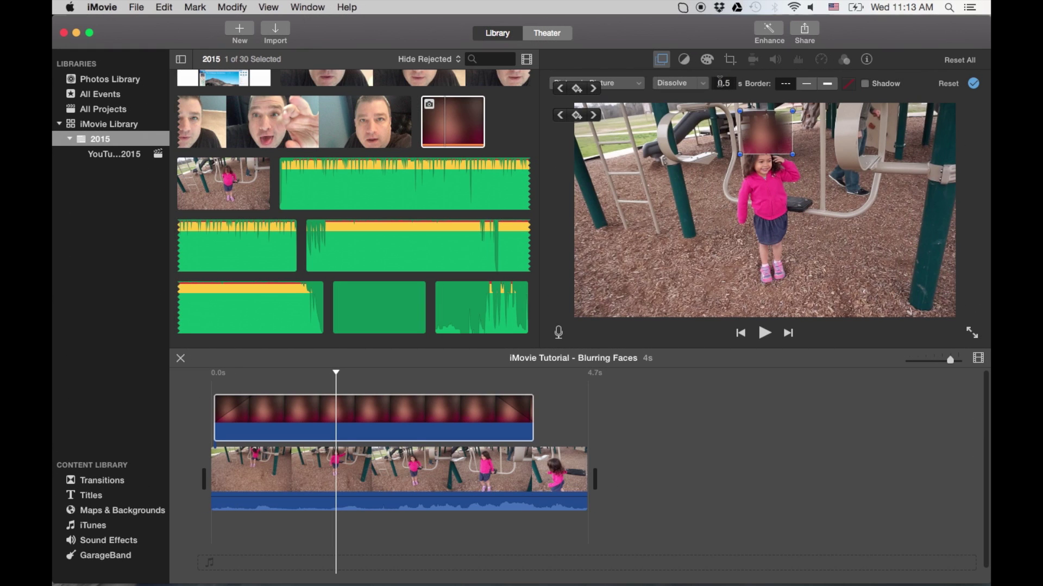
left_click(720, 82)
left_click(720, 82)
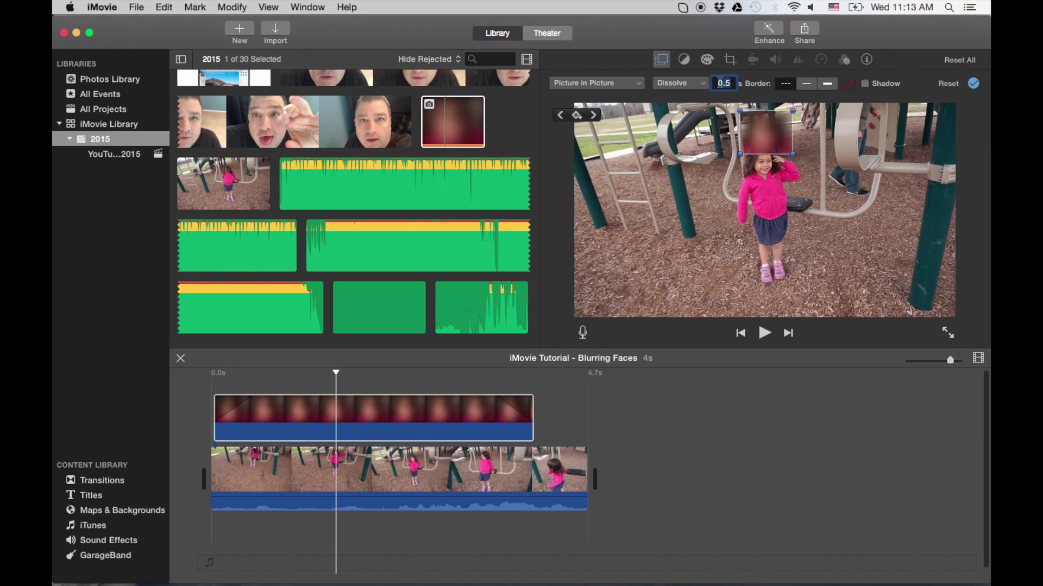
type("0")
key("Return")
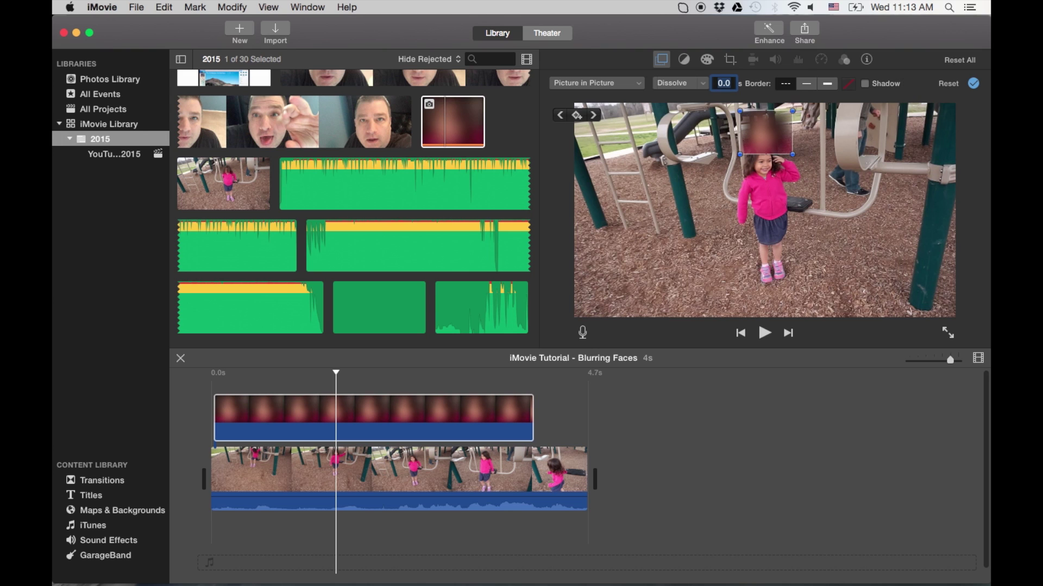
- Play the project from the start to preview the blur overlay
left_click(228, 422)
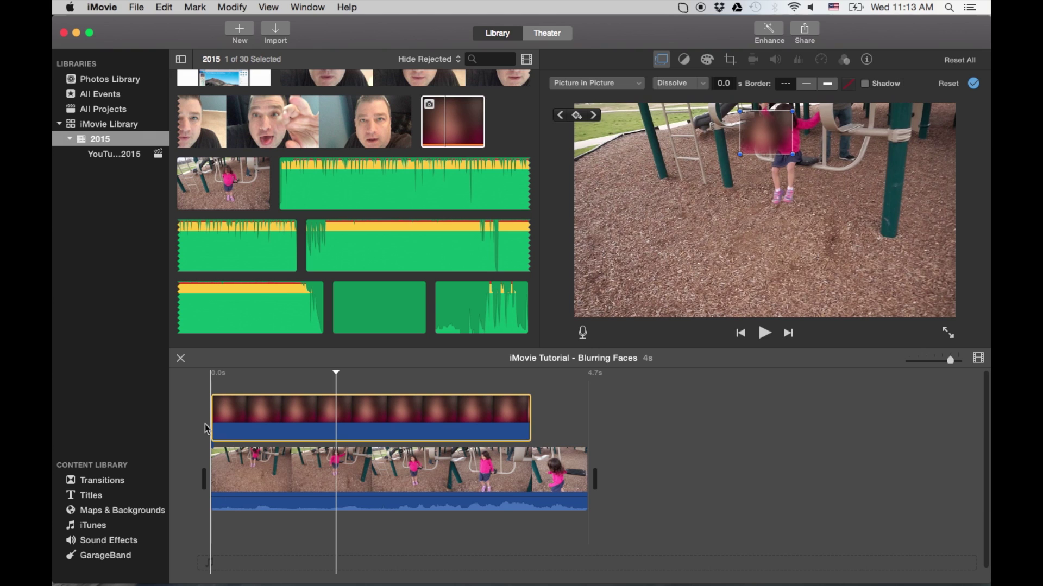
key("space")
key("space")
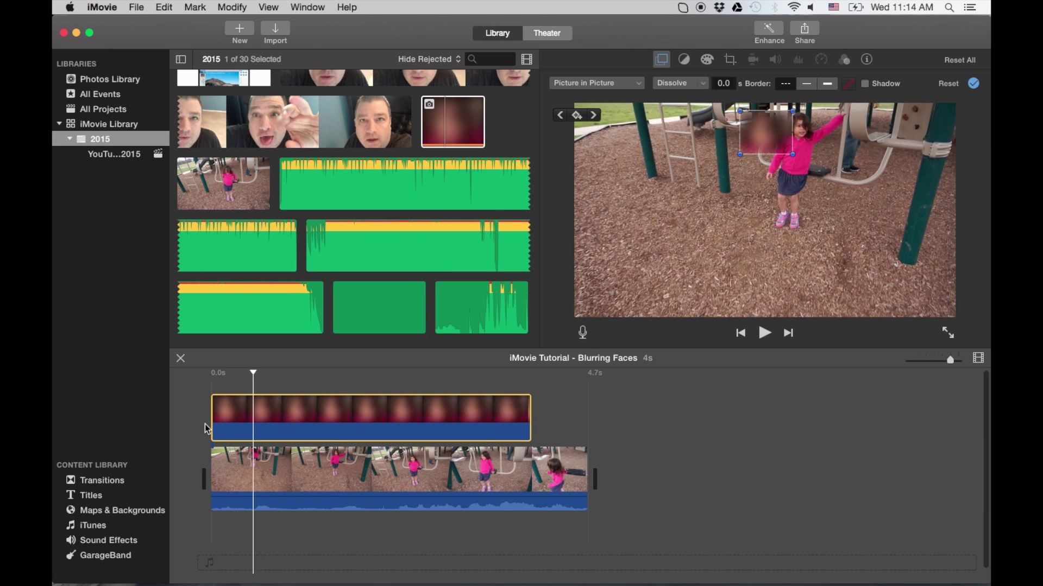
left_click(254, 372)
- At 0.0s, shrink the blur box to the girl's face size and select it for keyframing
left_click_drag(254, 374, 223, 376)
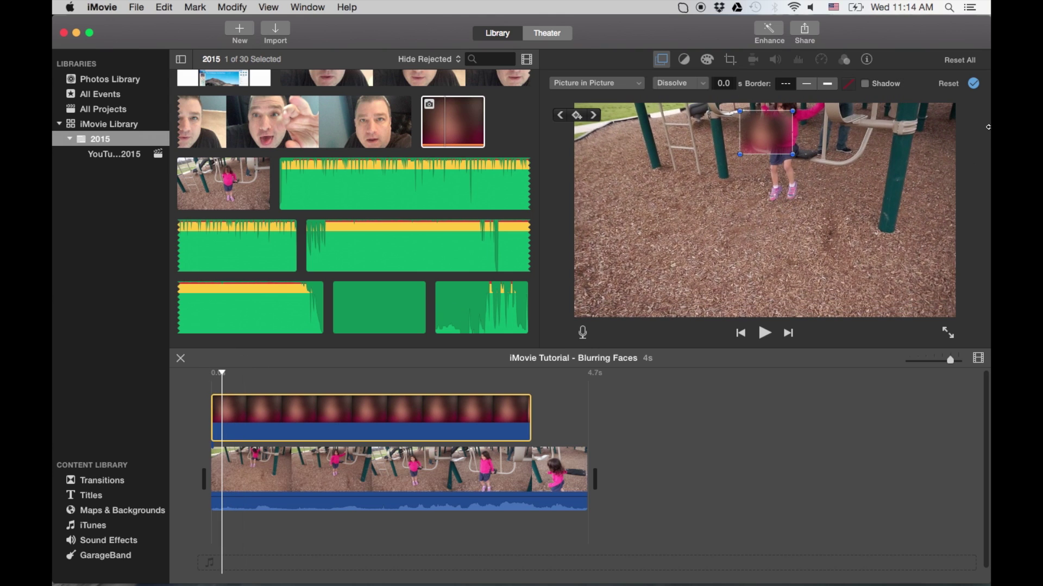
left_click_drag(740, 155, 784, 113)
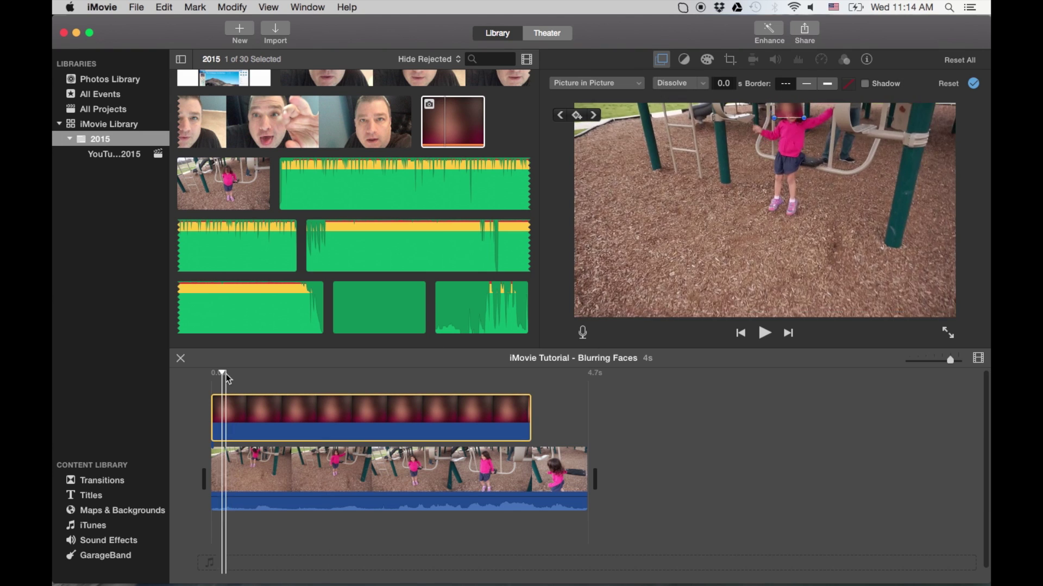
left_click(222, 374)
left_click_drag(221, 374, 210, 373)
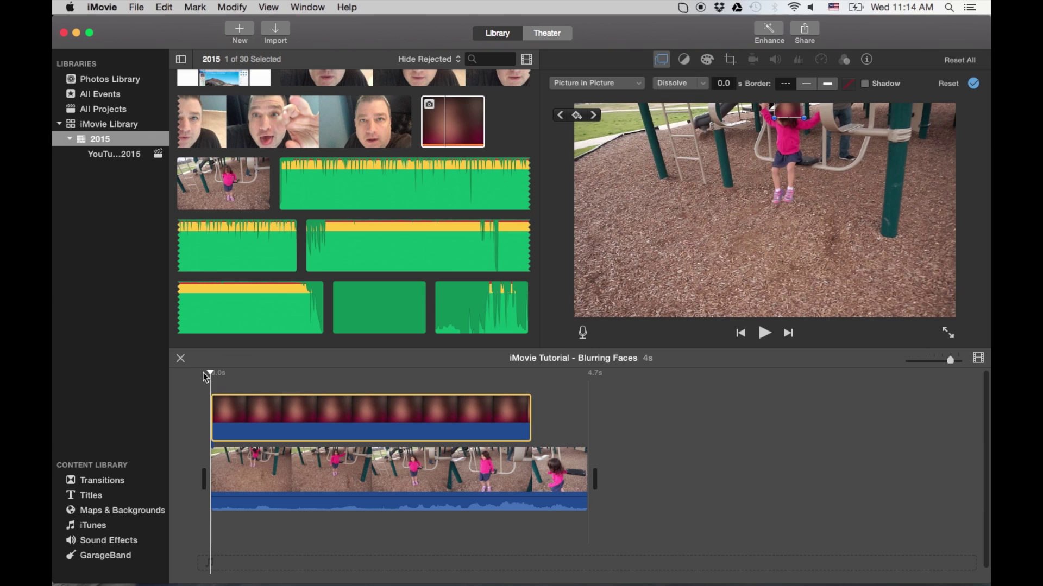
left_click(784, 120)
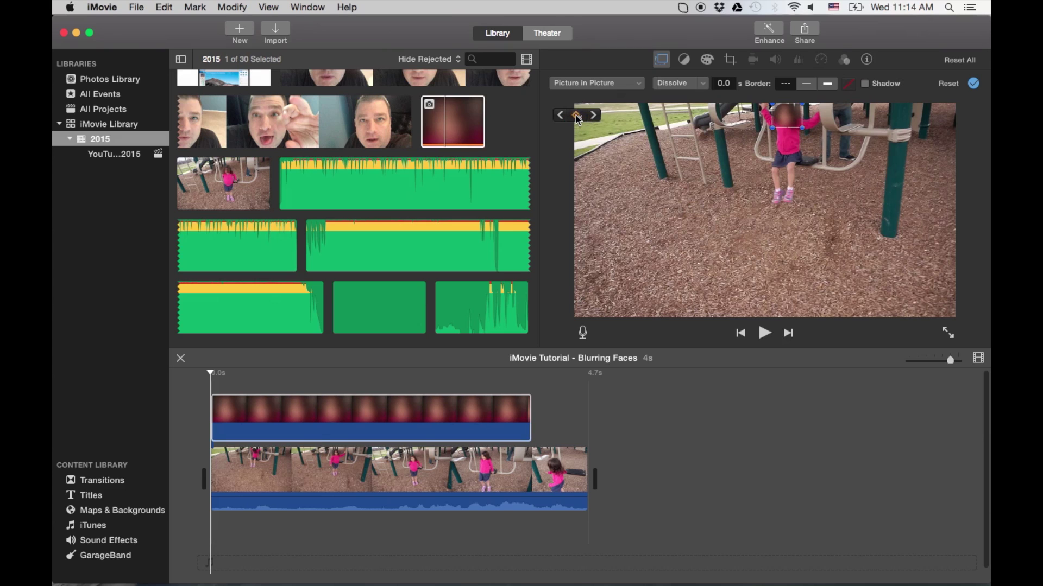
- Step through the first frames and reposition the blur box right and down onto the face
key("Right")
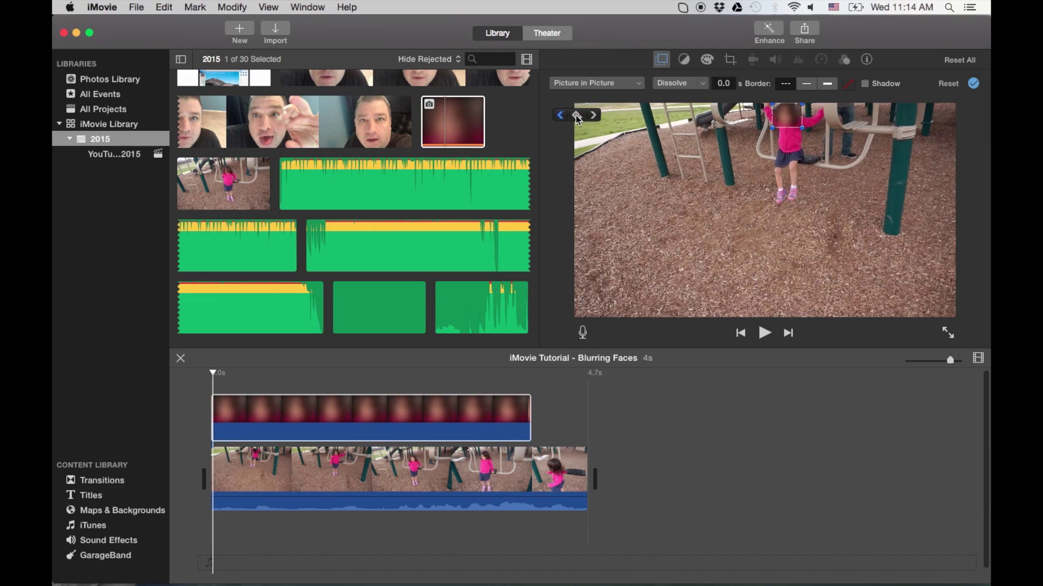
key("Right")
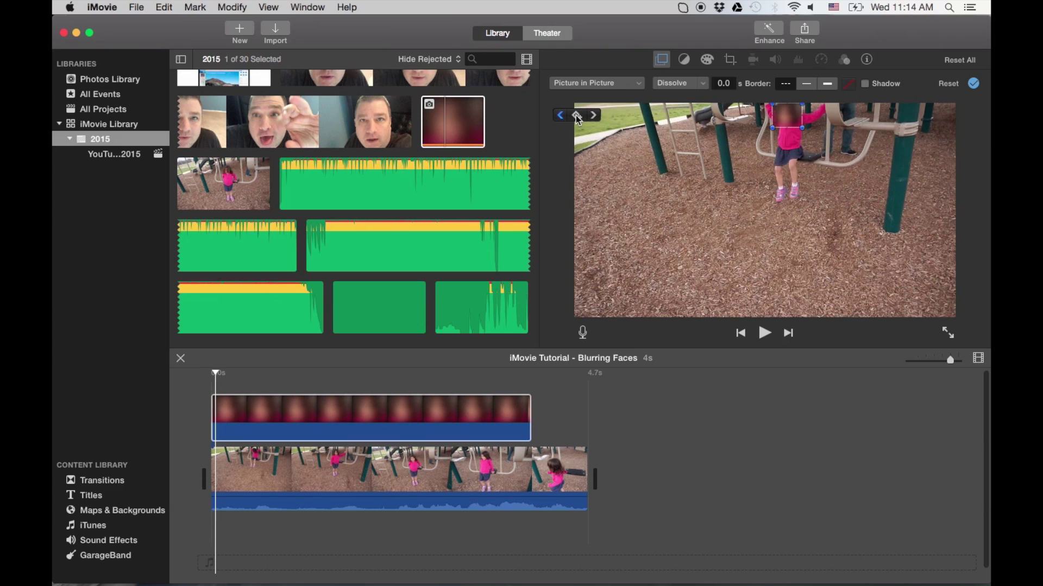
key("Right")
key("Right")
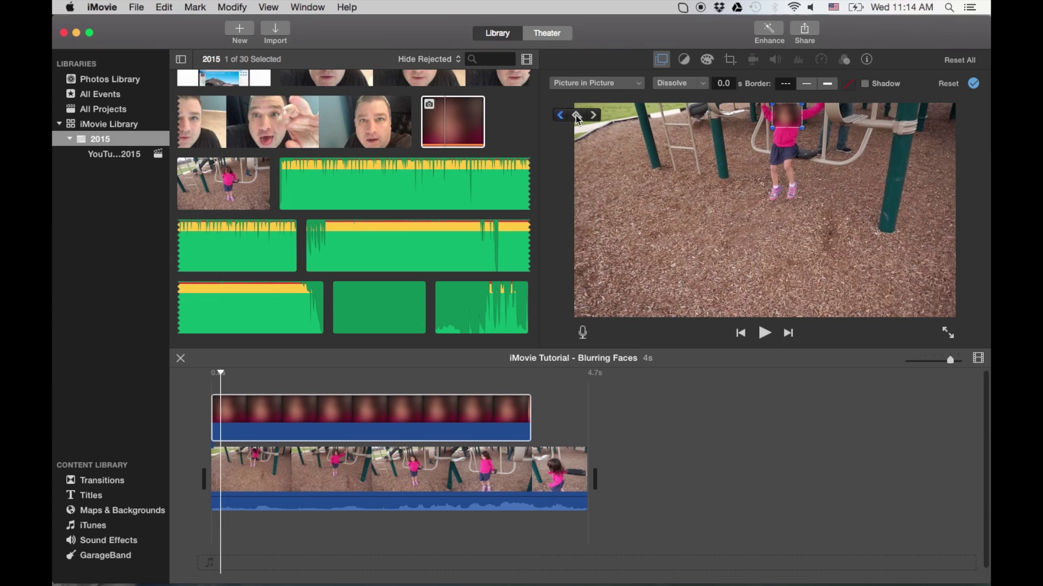
key("Right")
key("Right")
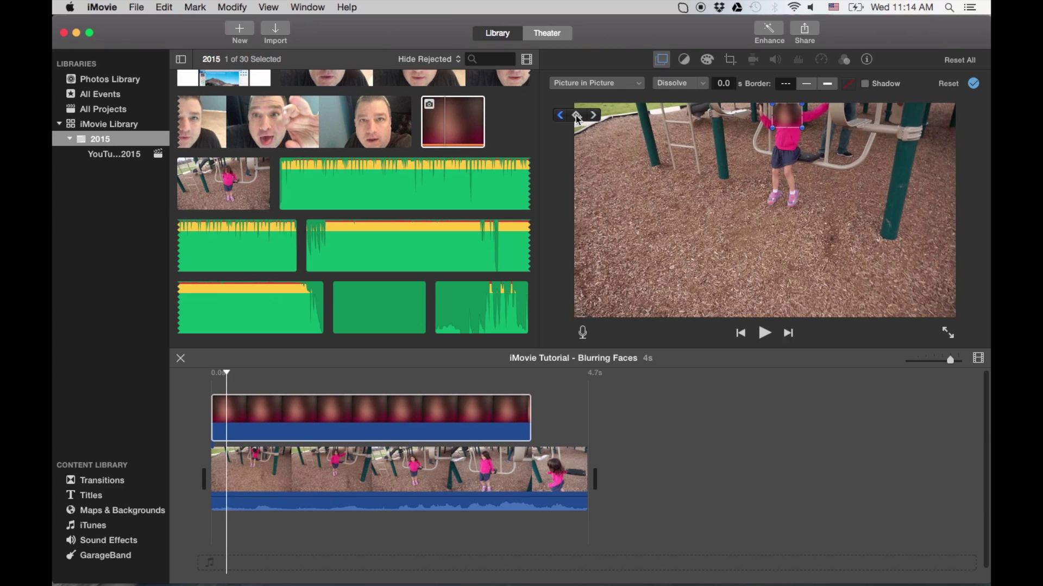
key("Right")
key("Right")
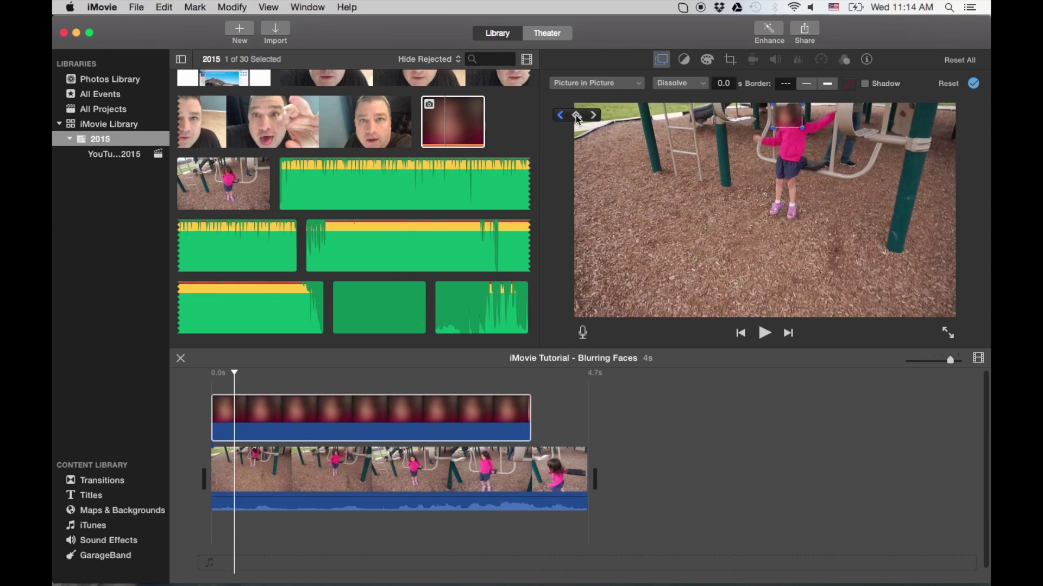
left_click_drag(790, 116, 804, 123)
key("Right")
key("Right")
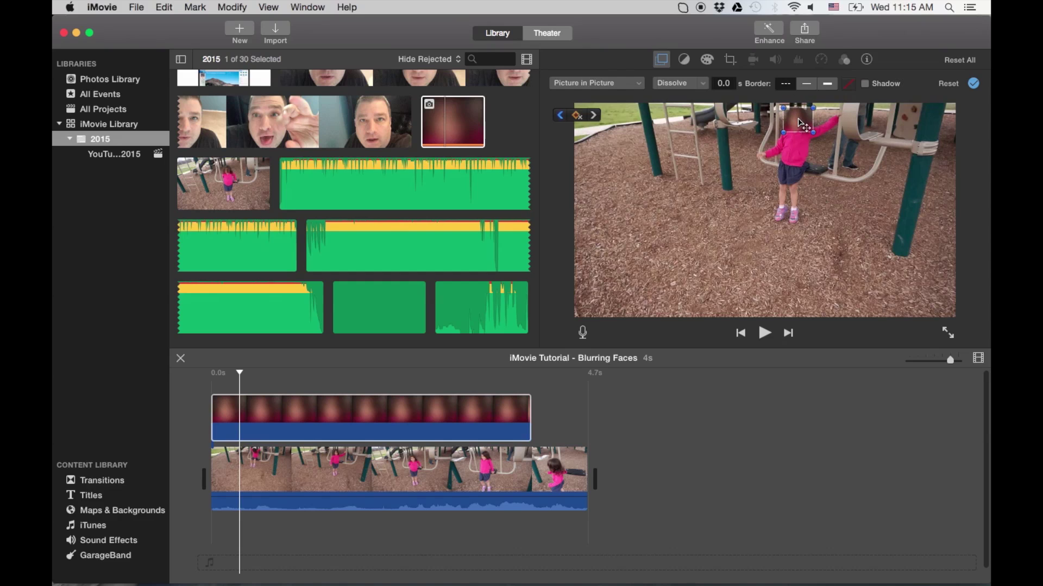
key("Right")
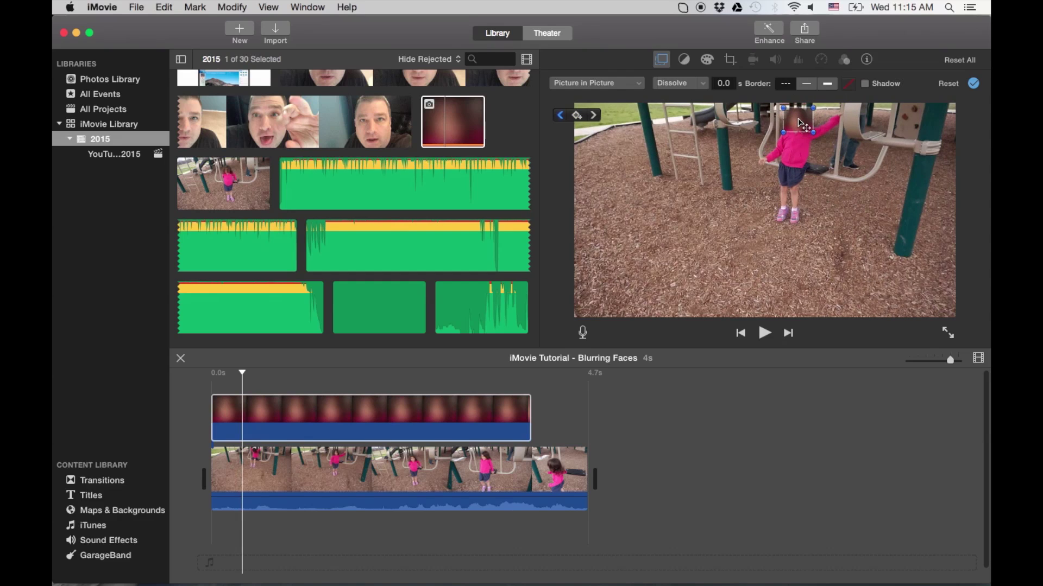
key("Right")
key("Right")
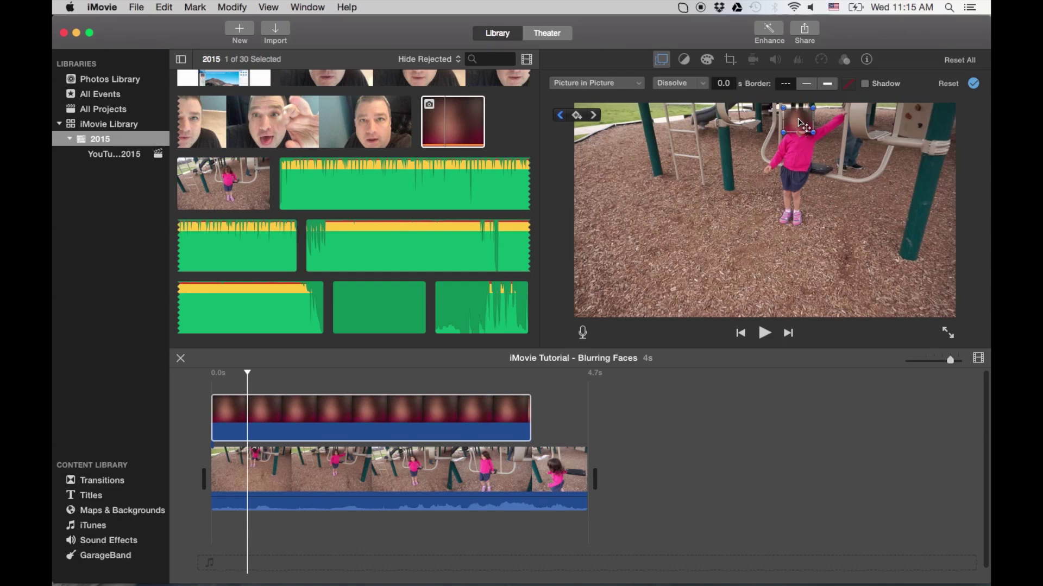
left_click(798, 120)
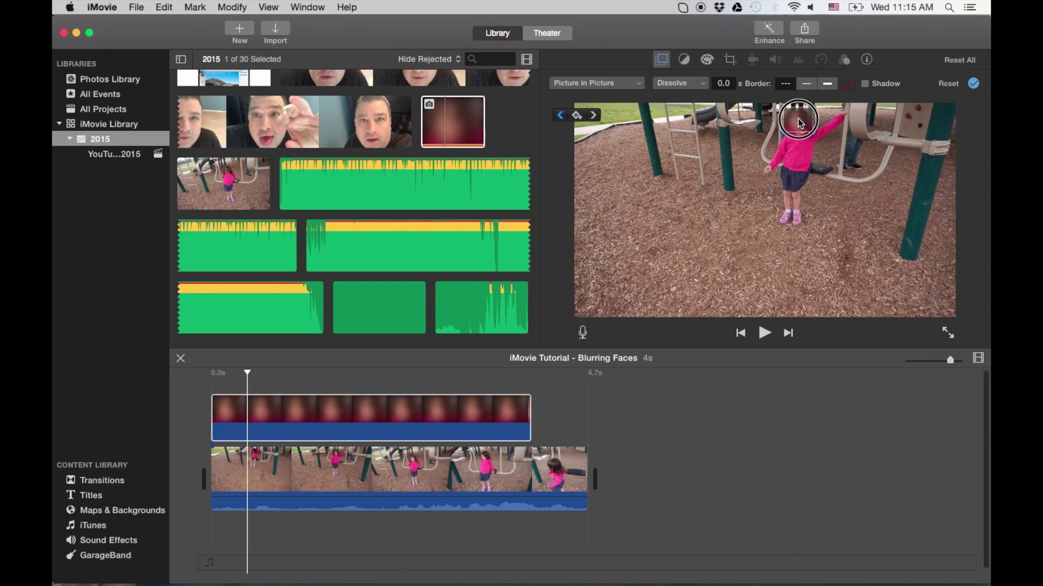
left_click_drag(798, 120, 808, 129)
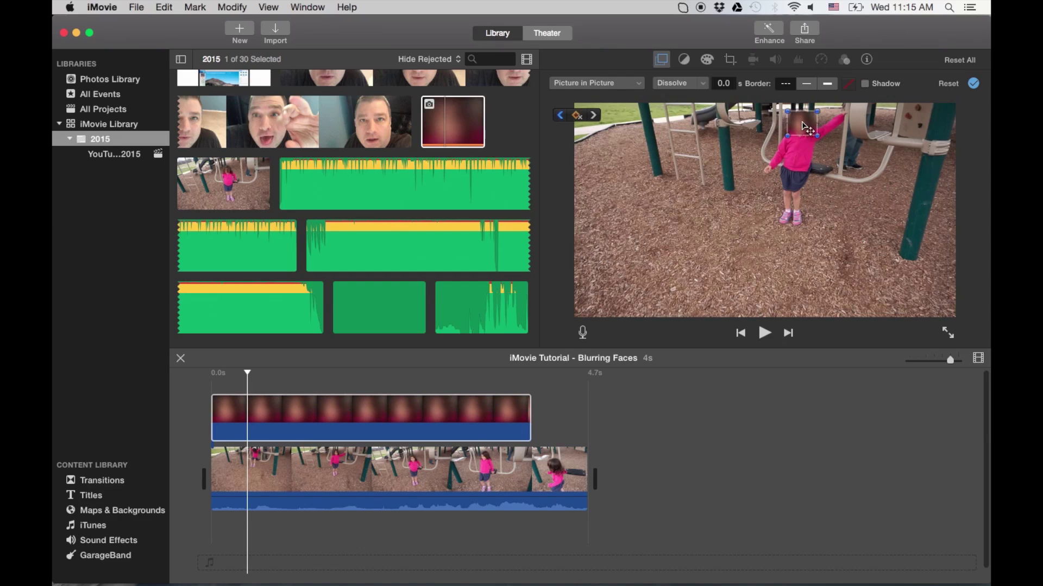
- Keep stepping frames, nudging the blur box down then up-left to follow the face
key("Right")
key("Right")
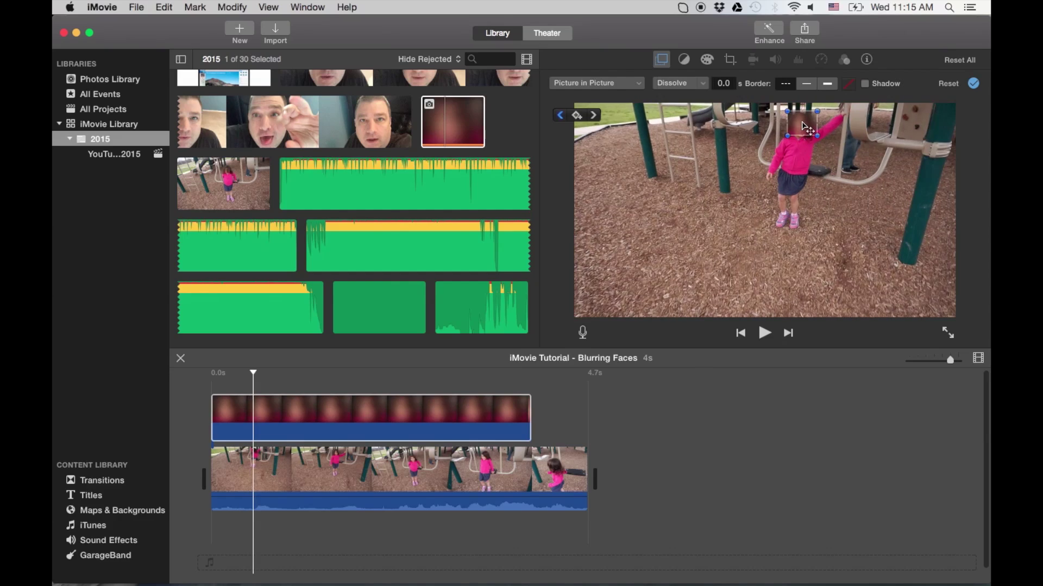
left_click_drag(803, 127, 801, 126)
key("Right")
key("Right")
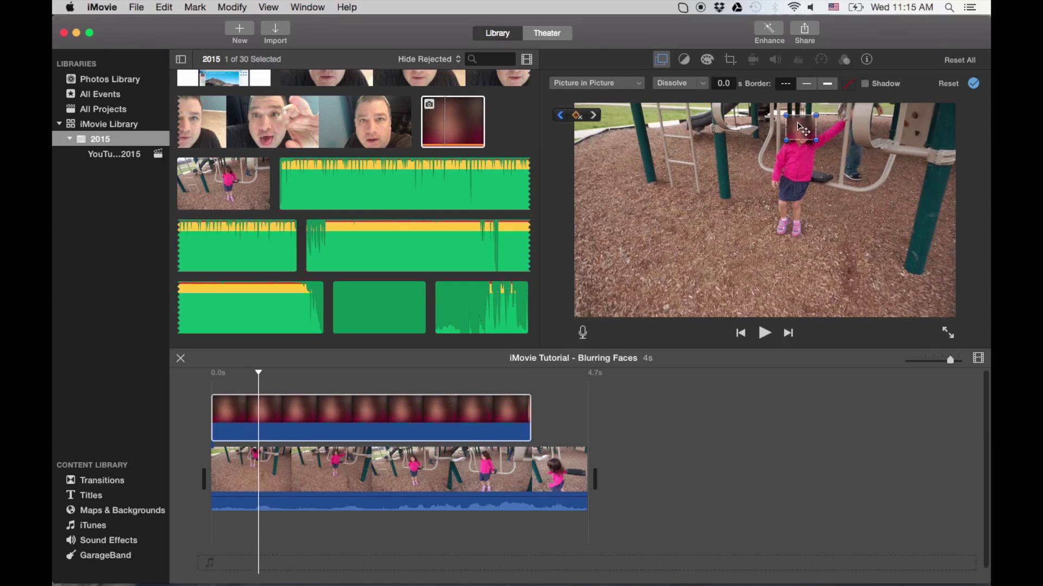
left_click_drag(802, 131, 803, 133)
key("Right")
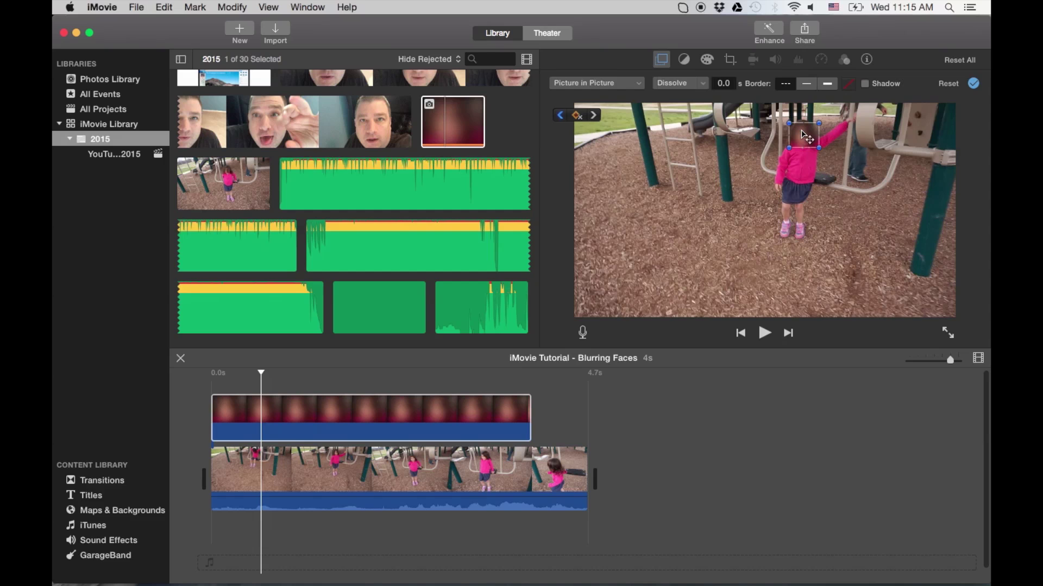
key("Right")
key("Right")
key("Right")
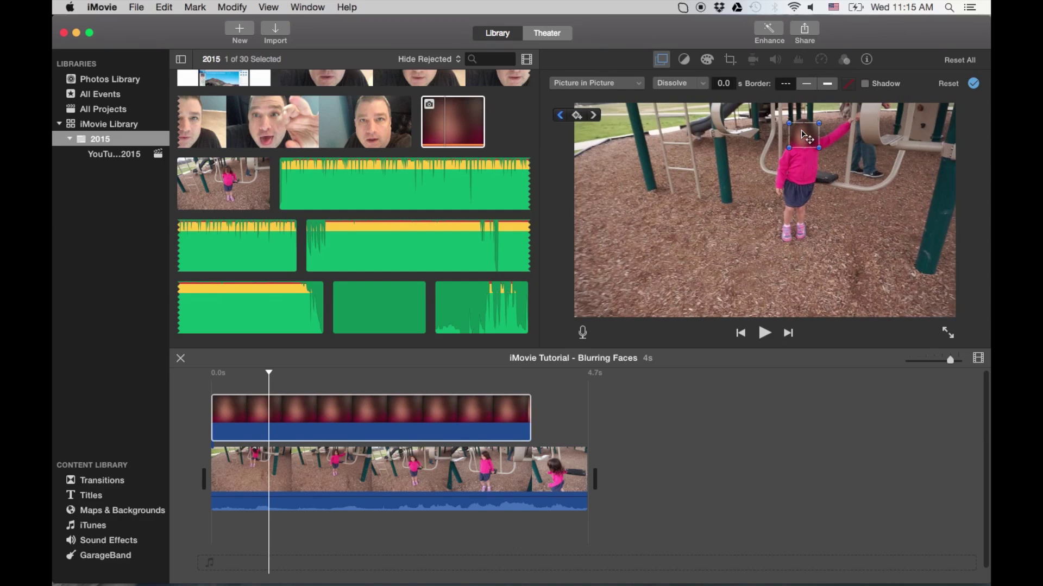
key("Right")
left_click_drag(805, 135, 784, 128)
key("Right")
key("Right")
key("Right")
key("Right")
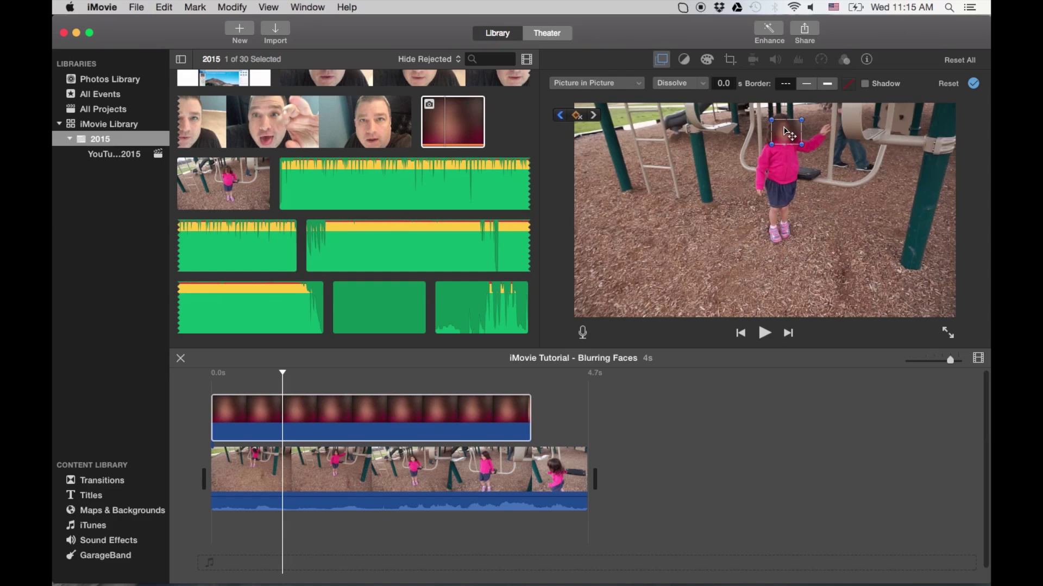
- Advance frame by frame, shifting the blur box left as the girl's face moves
key("Right")
left_click_drag(786, 130, 781, 131)
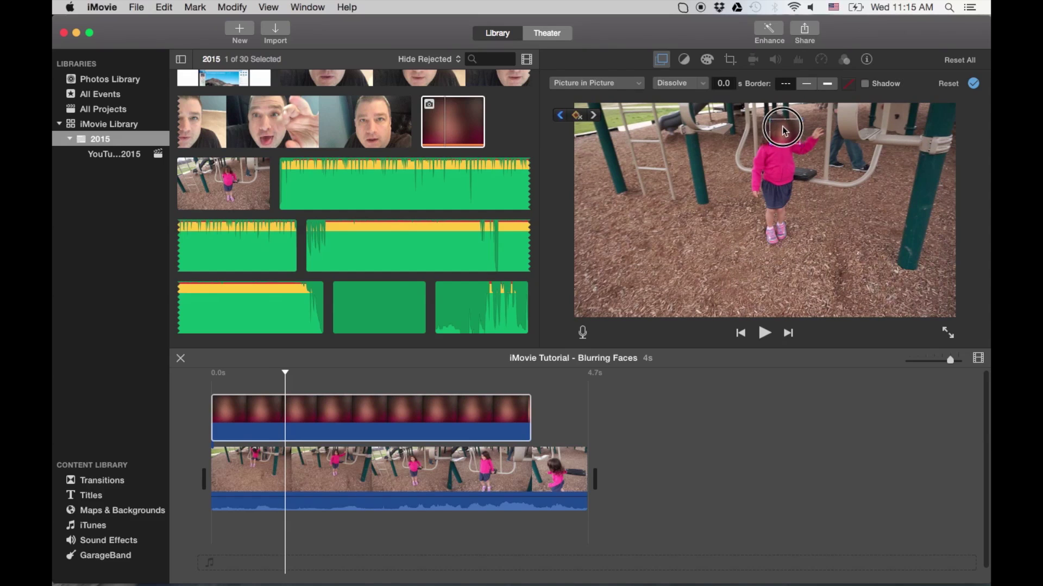
key("Right")
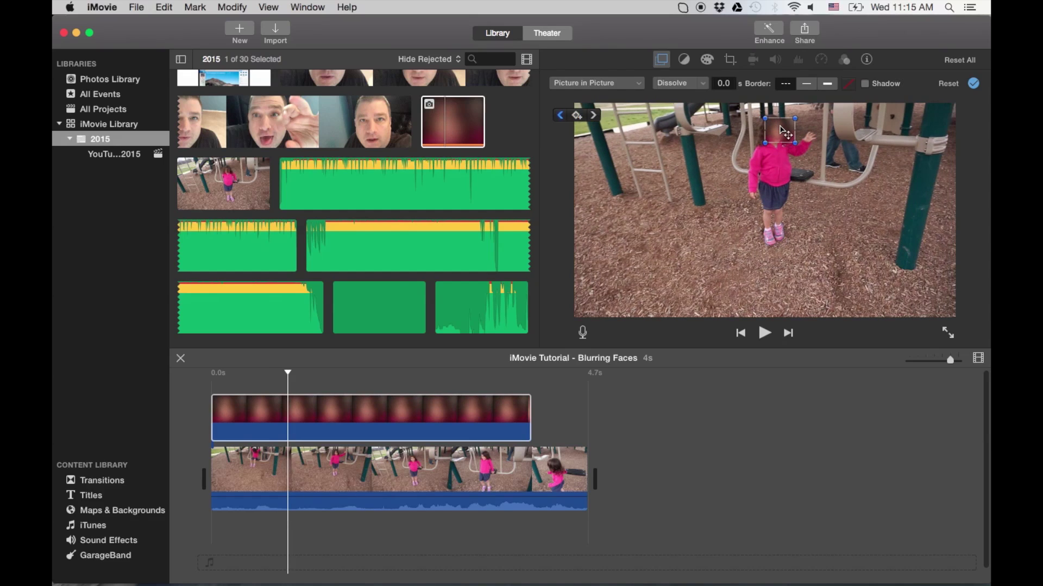
left_click_drag(782, 130, 778, 133)
key("Right")
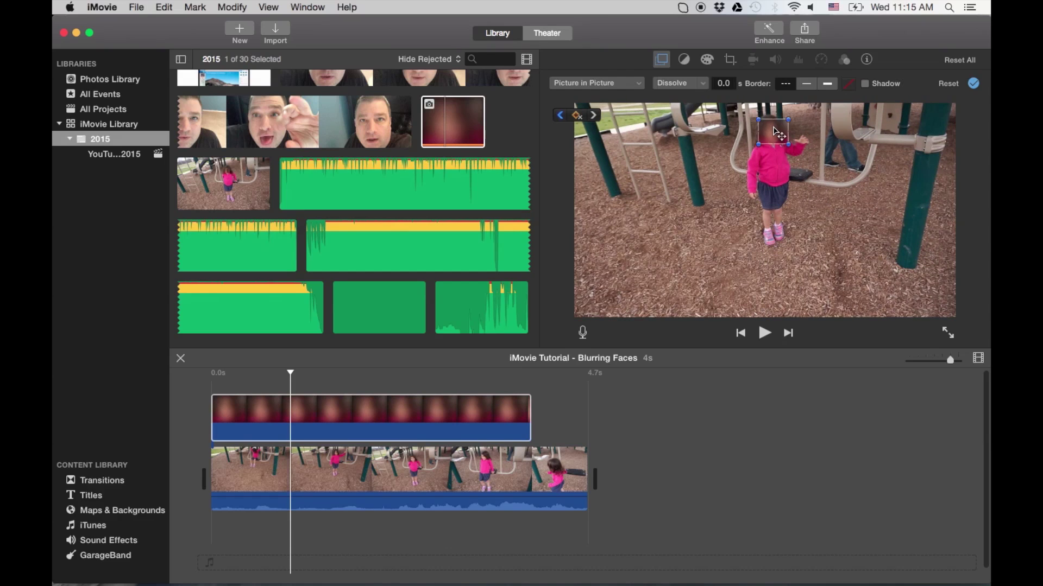
key("Right")
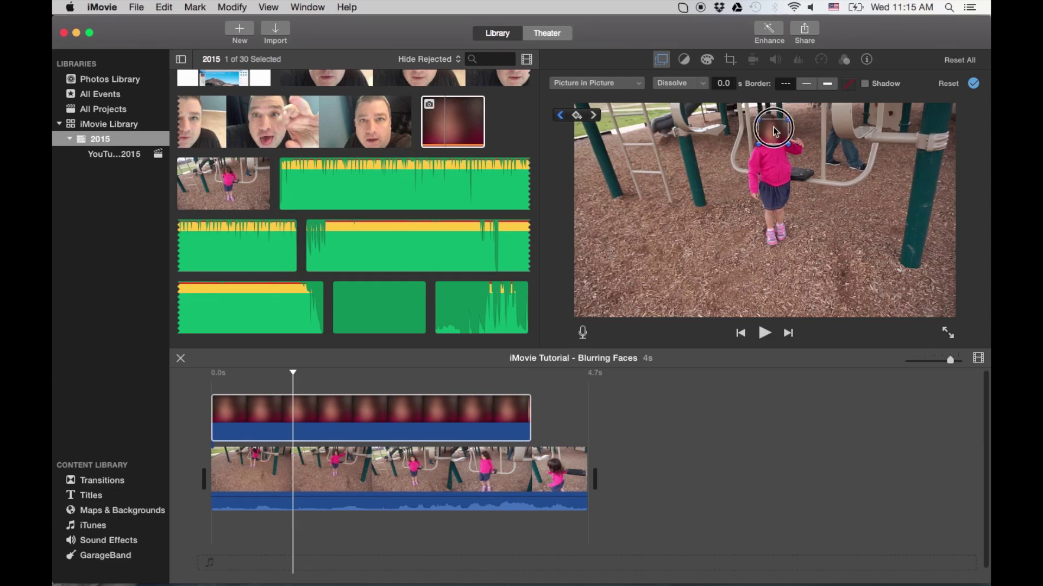
key("Right")
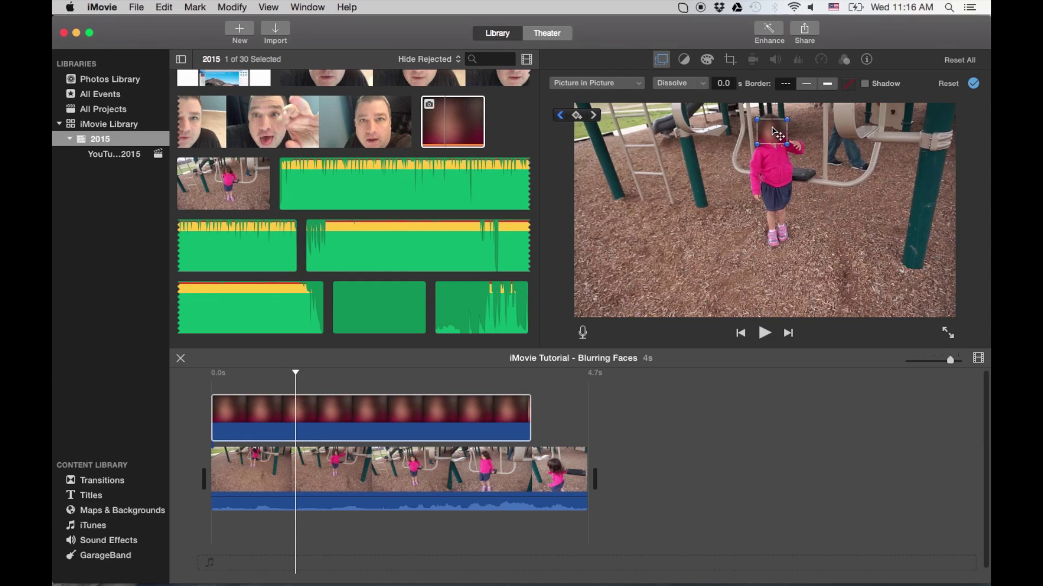
key("Right")
key("Right")
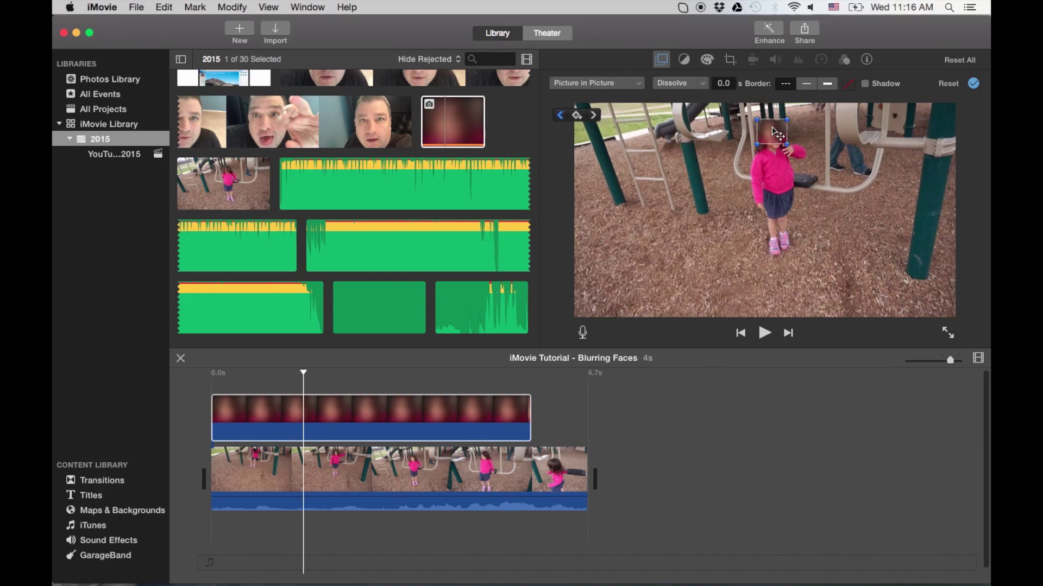
left_click_drag(772, 130, 777, 135)
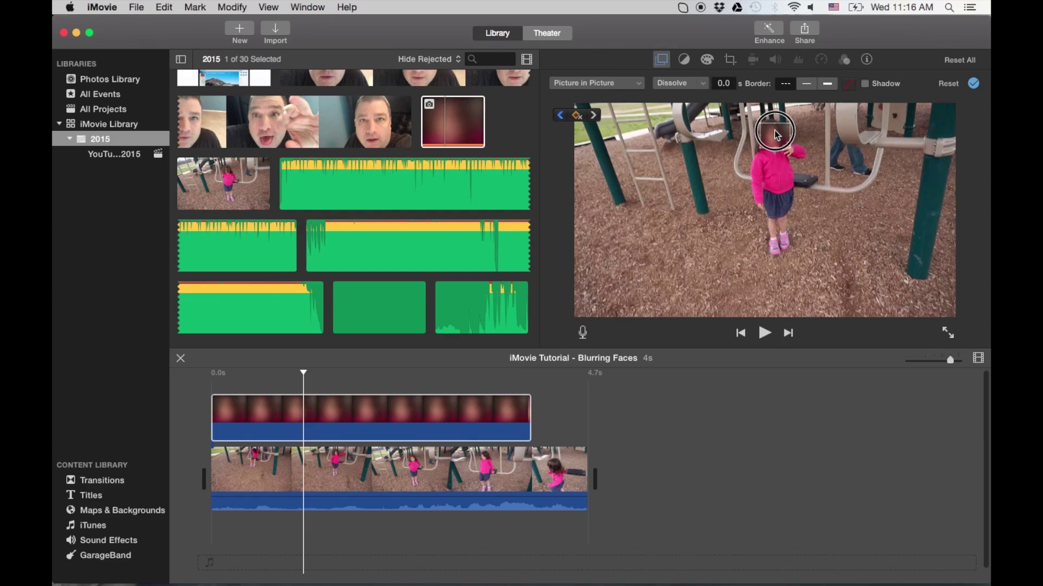
- Continue stepping frames, moving the blur box down and left to stay on her face
key("Right")
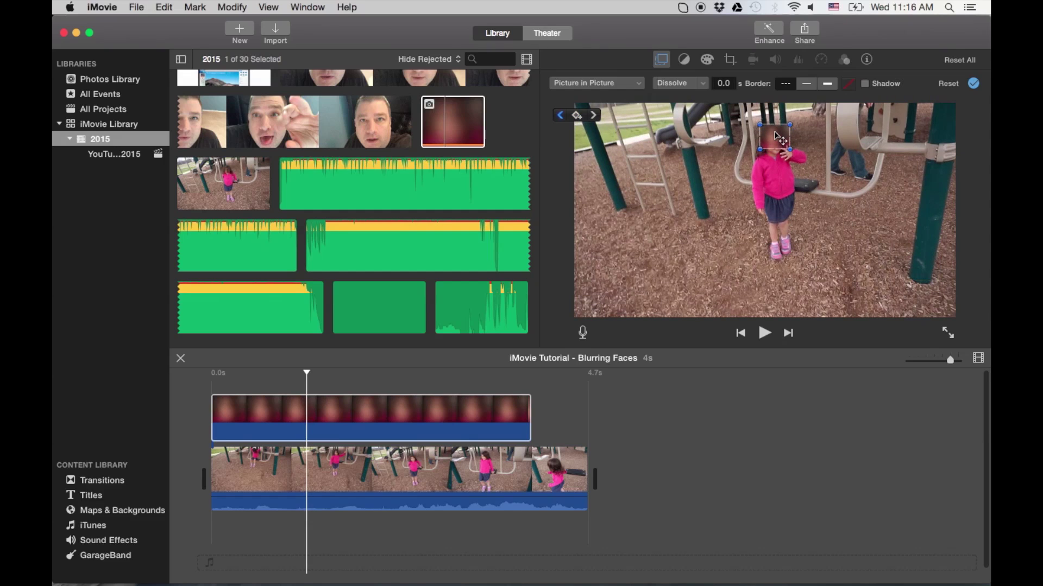
left_click_drag(779, 139, 778, 144)
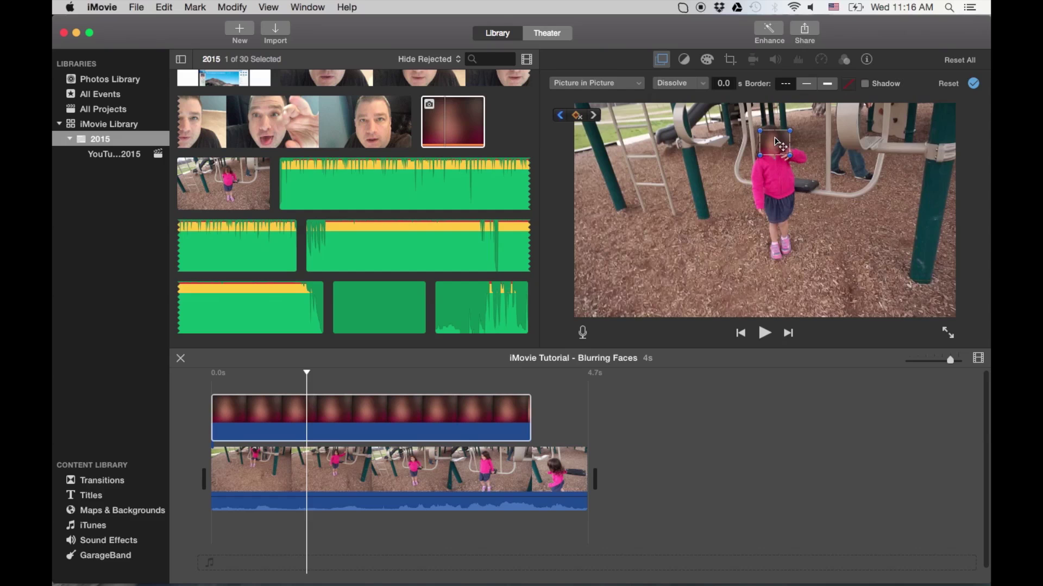
key("Right")
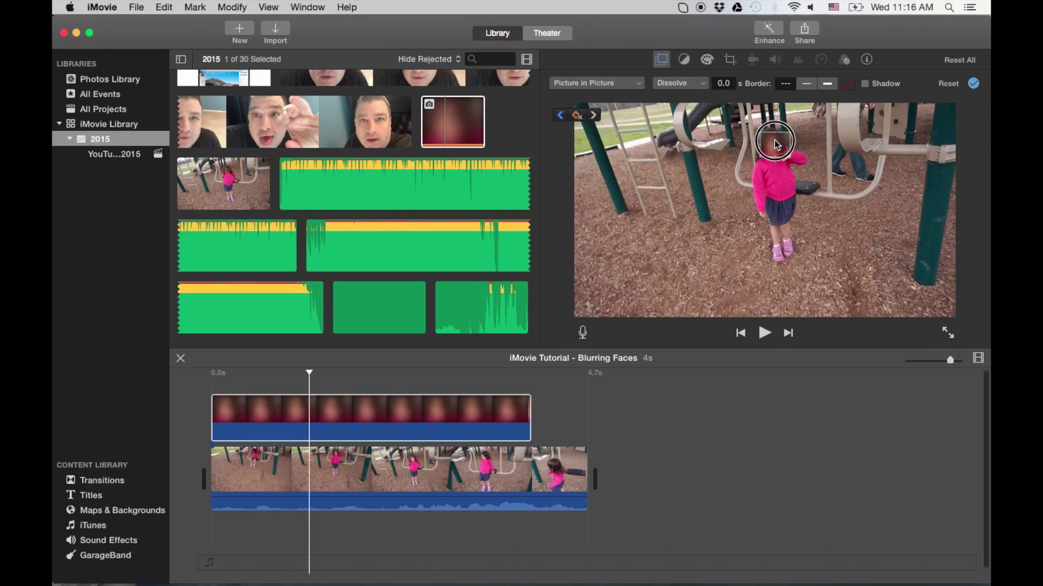
key("Right")
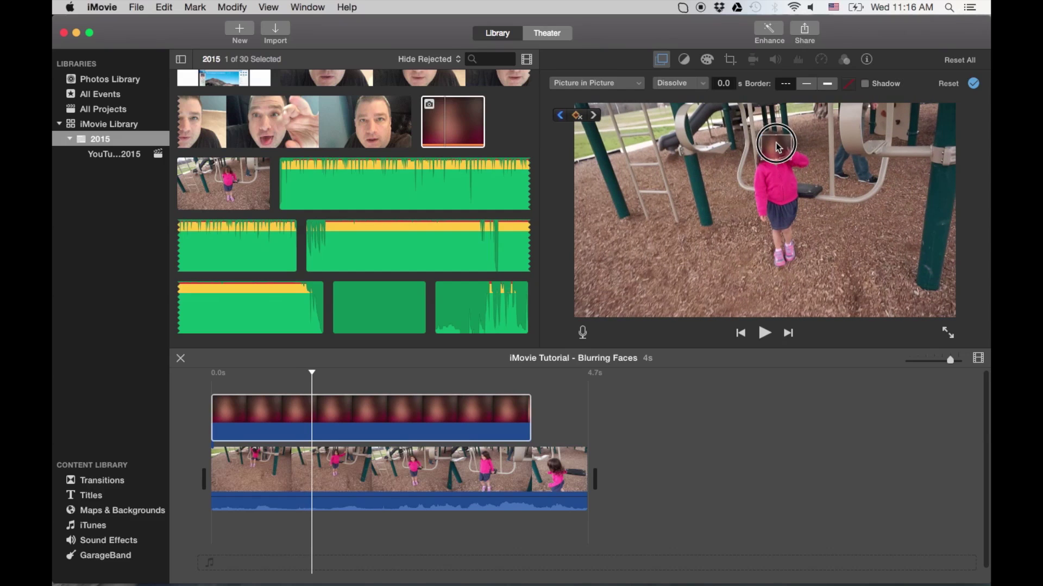
key("Right")
mouse_move(781, 150)
left_mouse_down()
mouse_move(779, 162)
mouse_move(770, 154)
left_mouse_up()
key("Right")
key("Right")
key("Right")
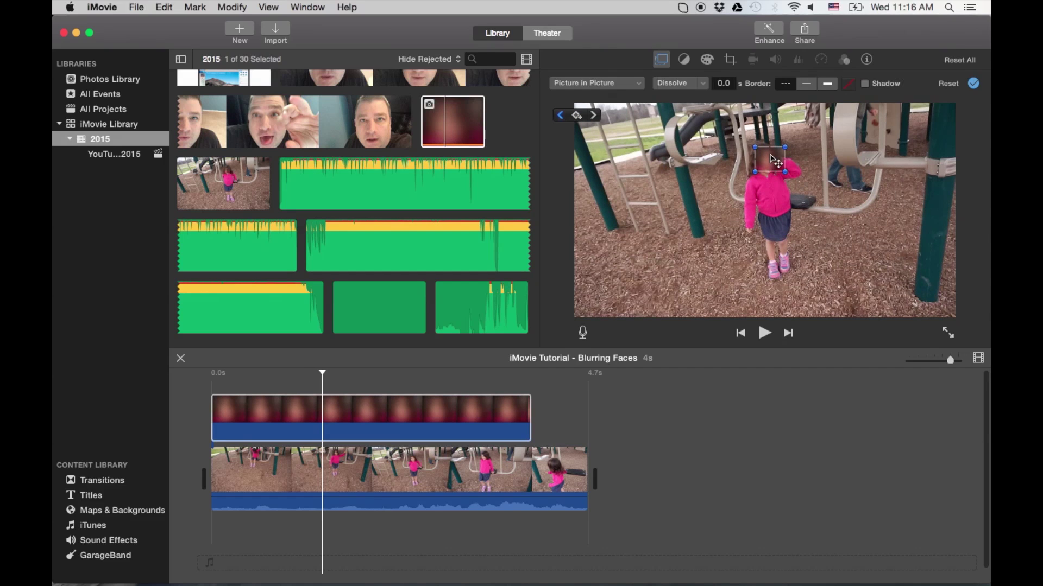
key("Right")
key("Right")
left_click_drag(774, 159, 770, 164)
key("Right")
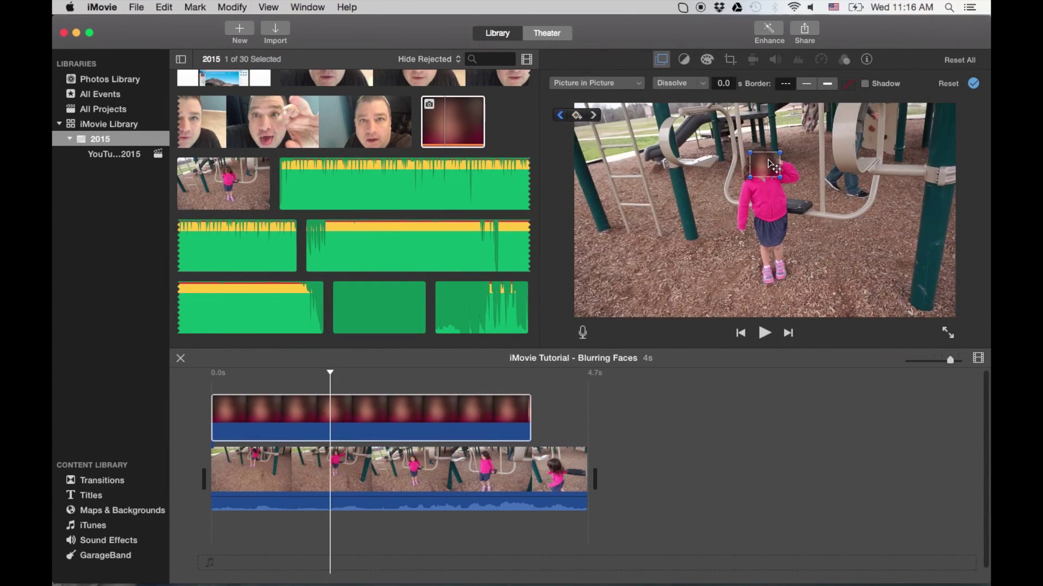
key("Right")
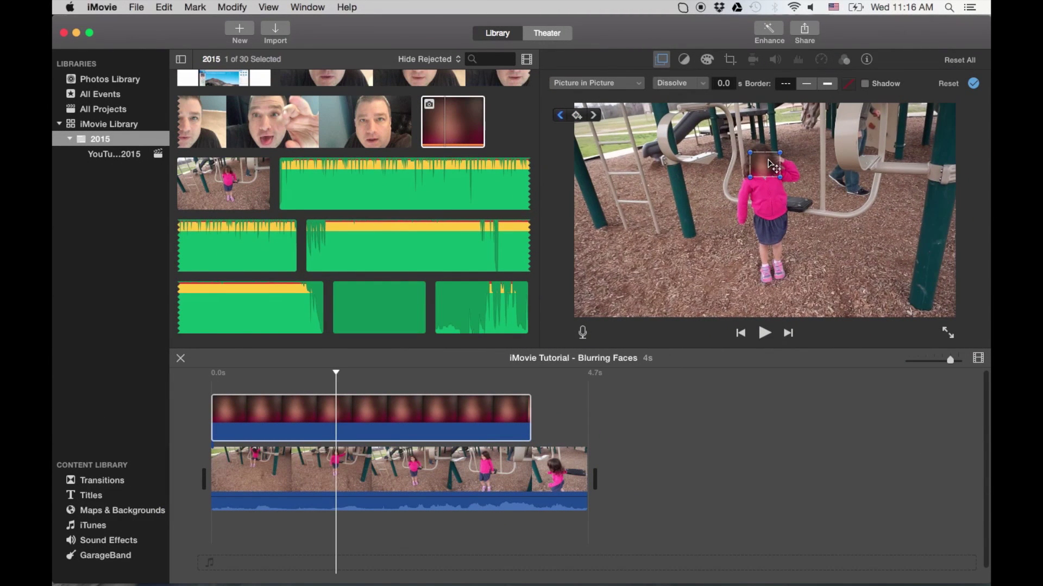
key("Right")
key("Right")
- Step ahead several frames, moving the blur left then up and right with the face
left_click_drag(768, 163, 764, 163)
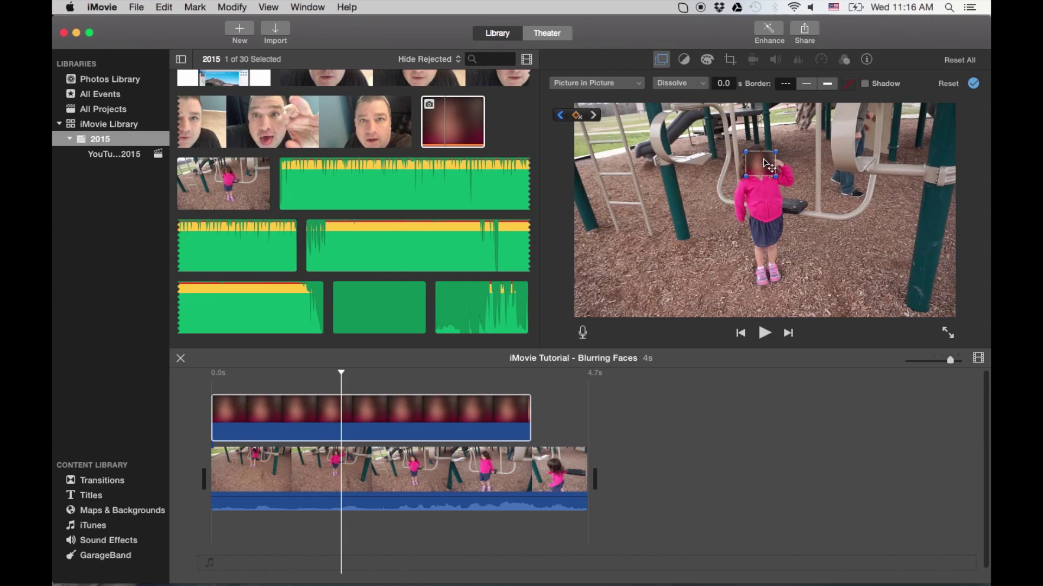
key("Right")
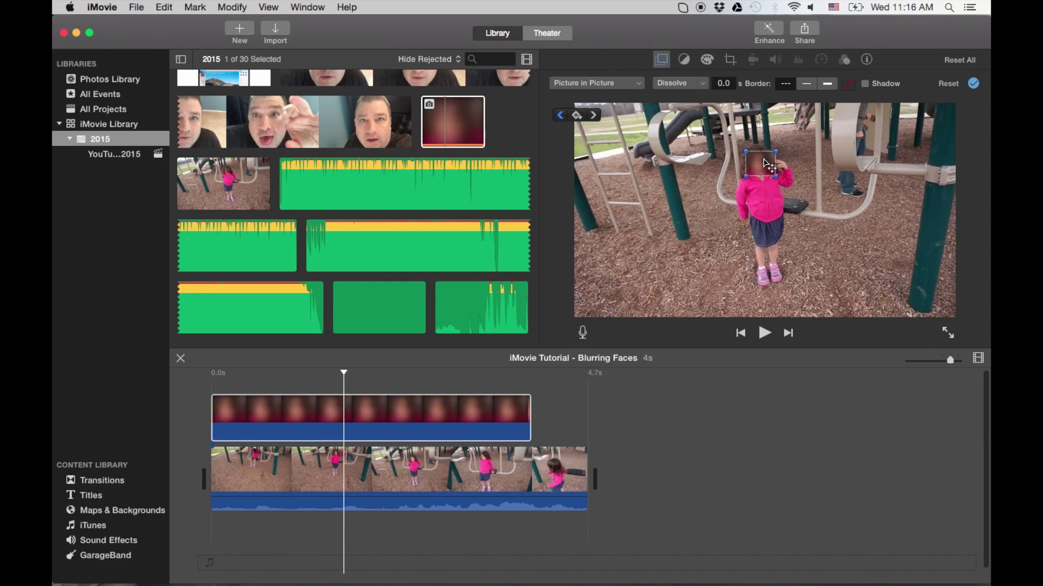
key("Right")
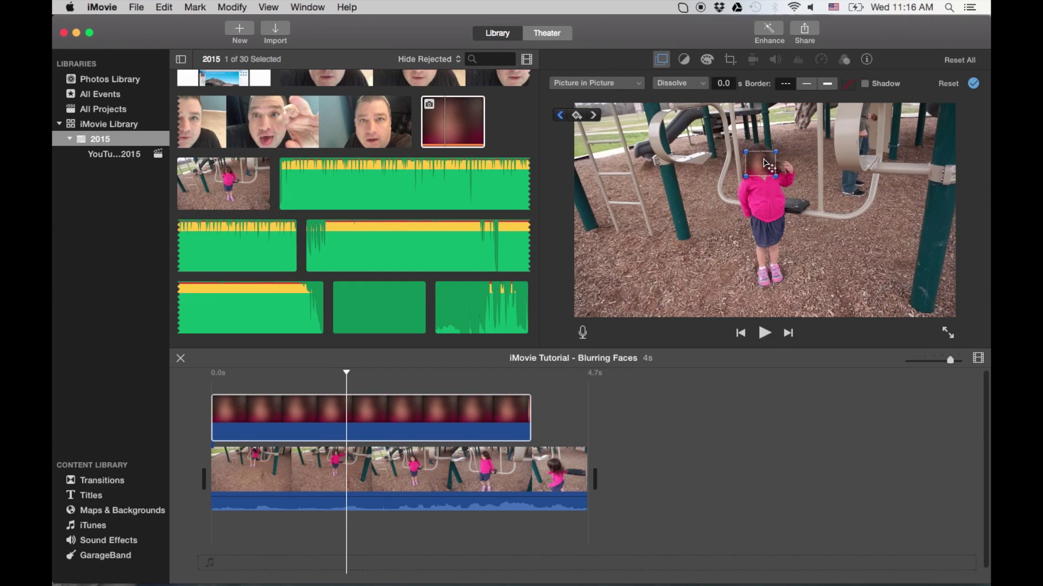
key("Right")
key("Right")
key("Right")
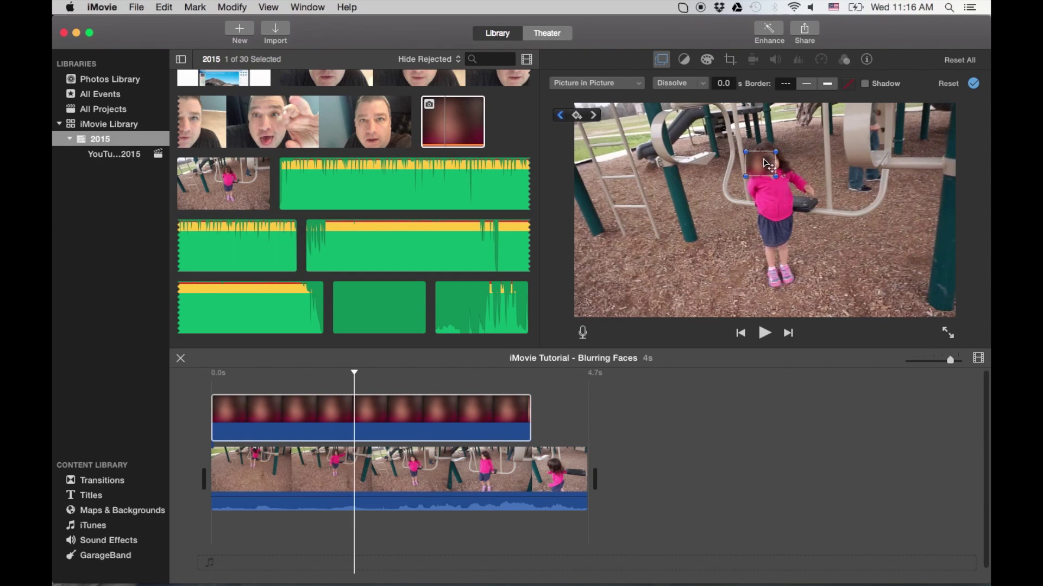
left_click_drag(765, 163, 773, 160)
key("Right")
key("Right")
key("Right")
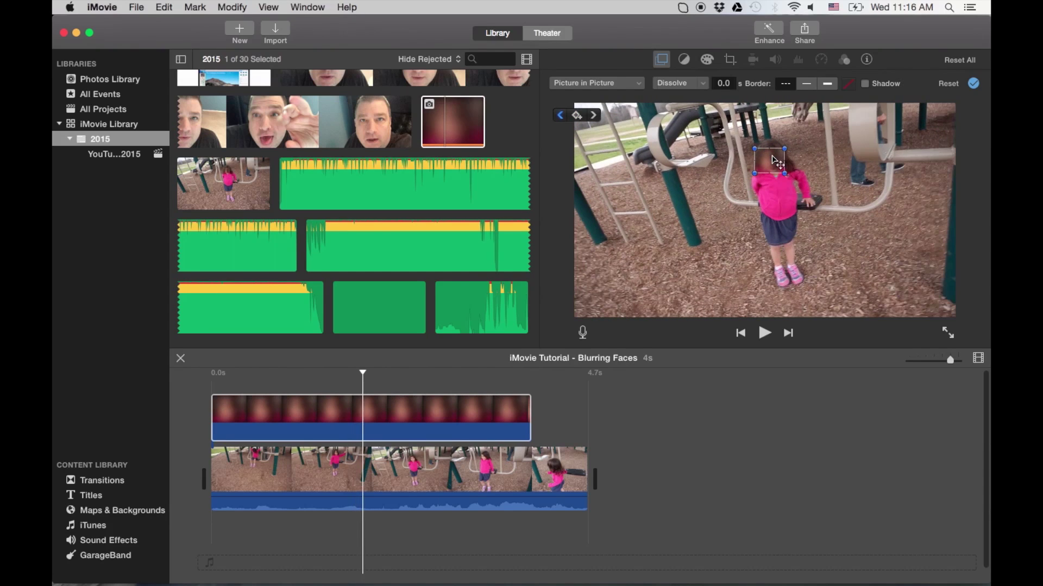
key("Right")
key("Right")
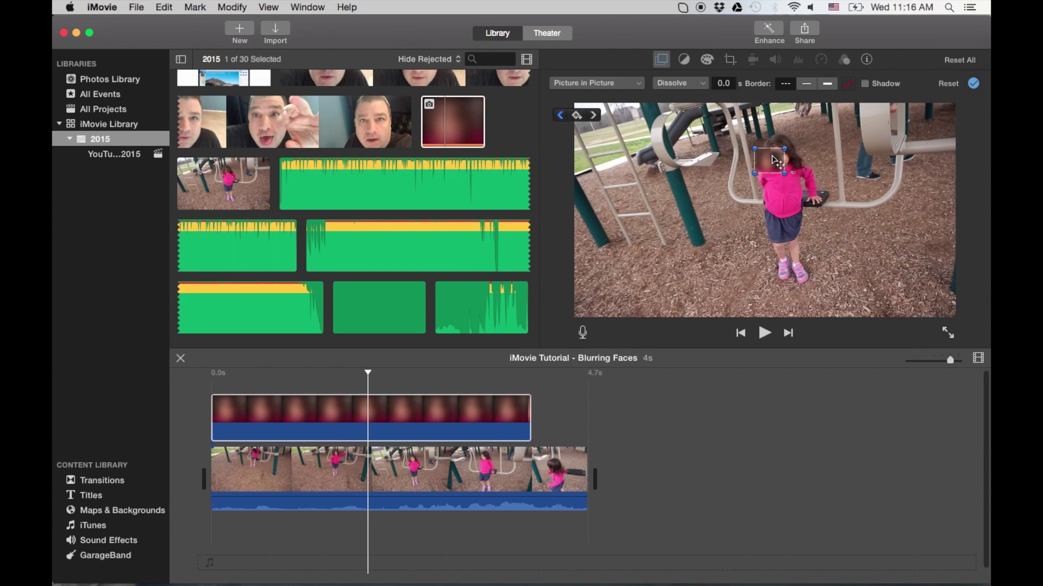
left_click_drag(772, 156, 784, 157)
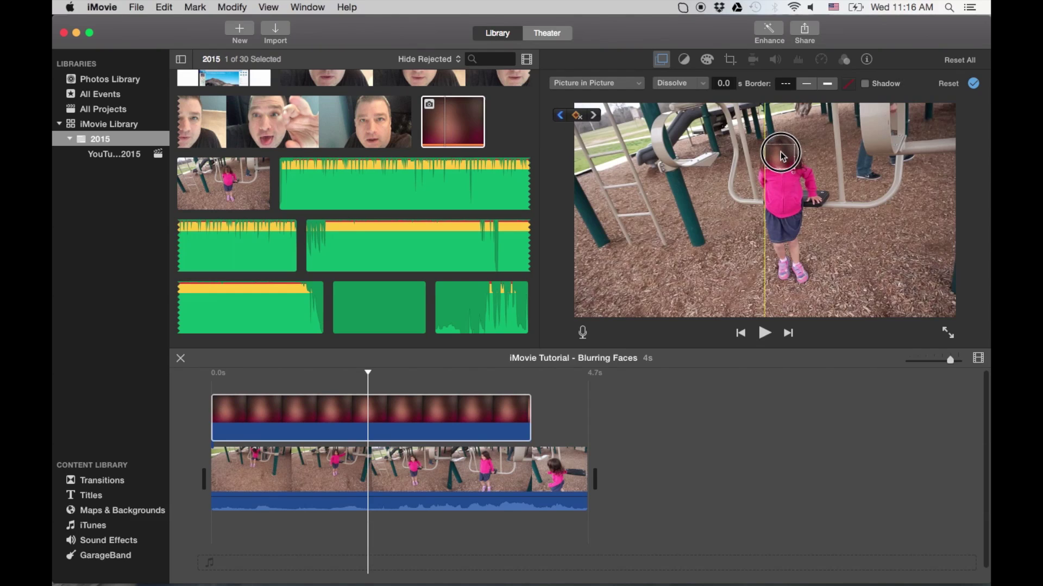
- Advance further frames, raising and nudging the blur slightly left to keep it on the face
key("Right")
key("Right")
key("Right")
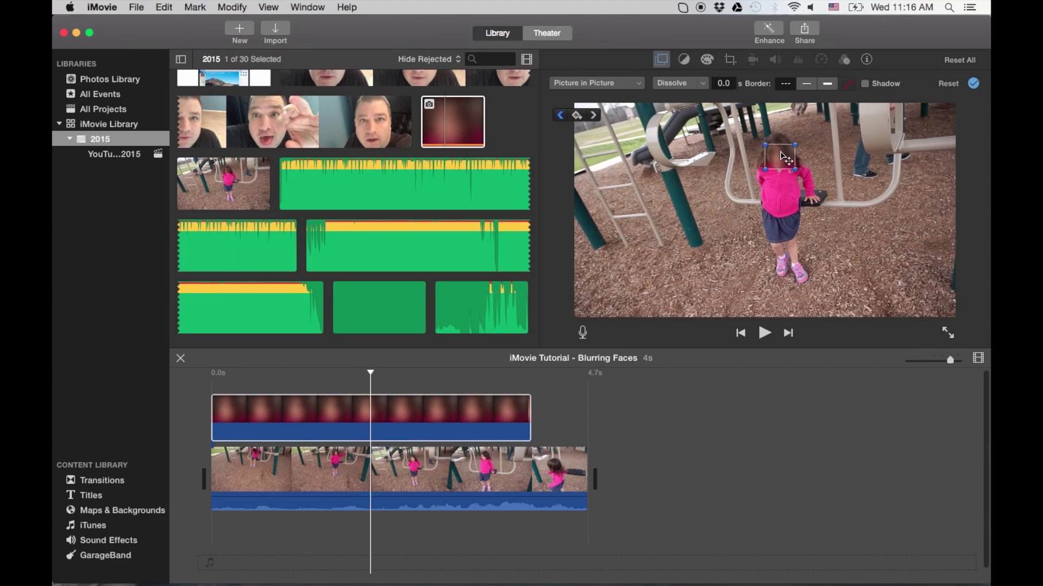
left_click_drag(781, 152, 778, 153)
key("Right")
key("Right")
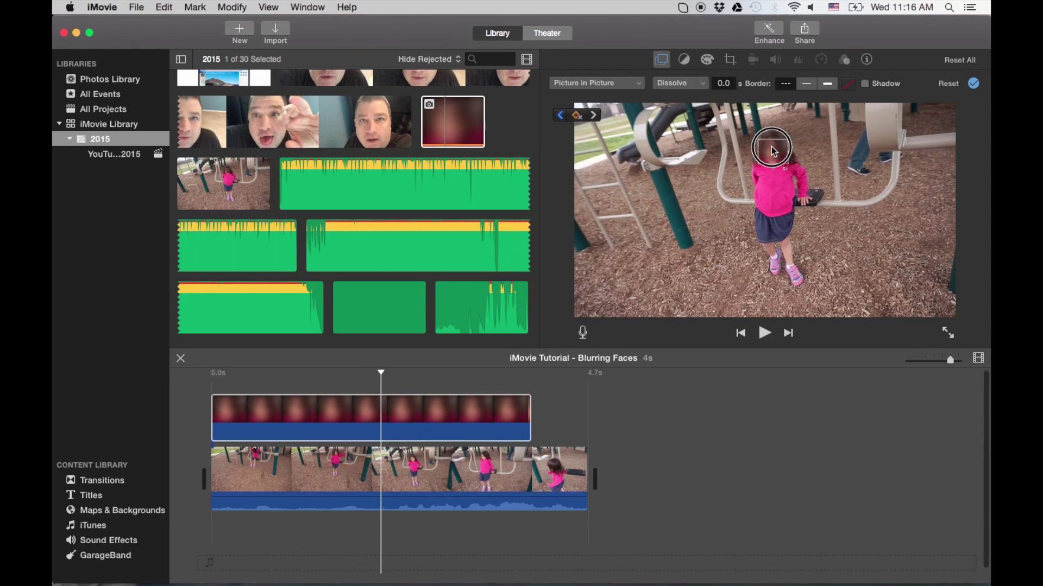
key("Right")
key("Right")
key("Right")
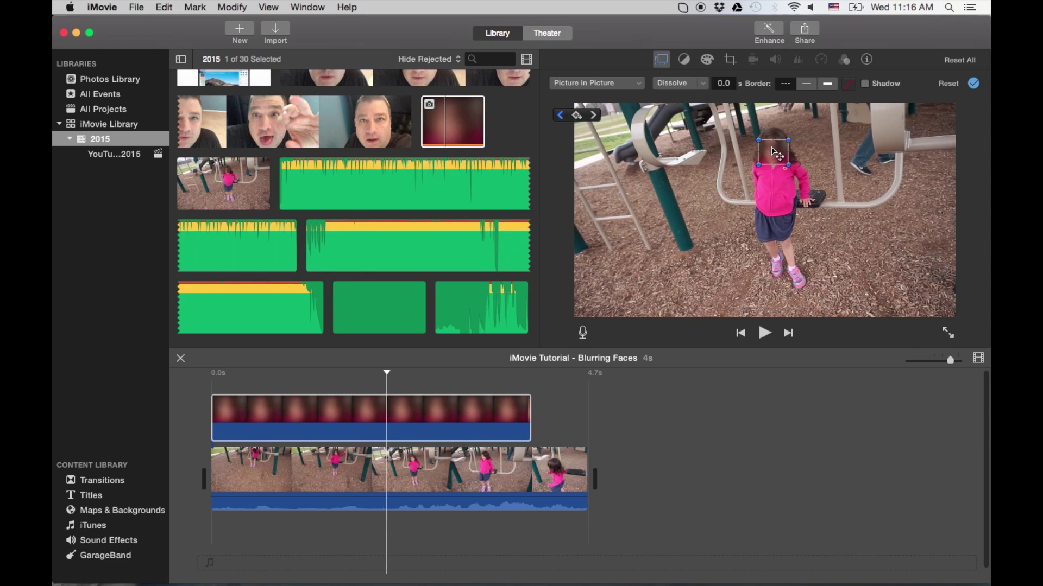
left_click_drag(777, 153, 777, 151)
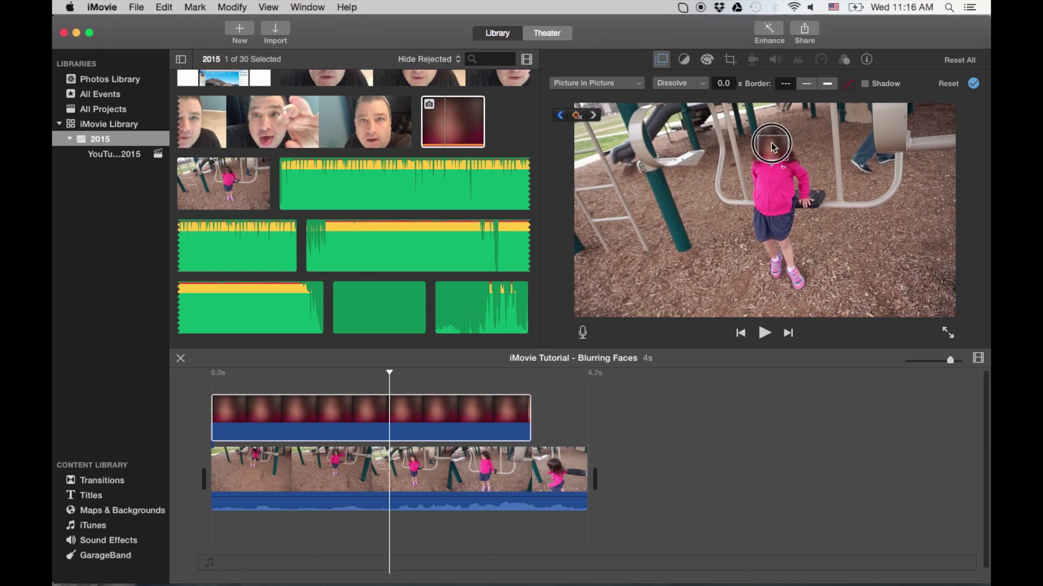
key("Right")
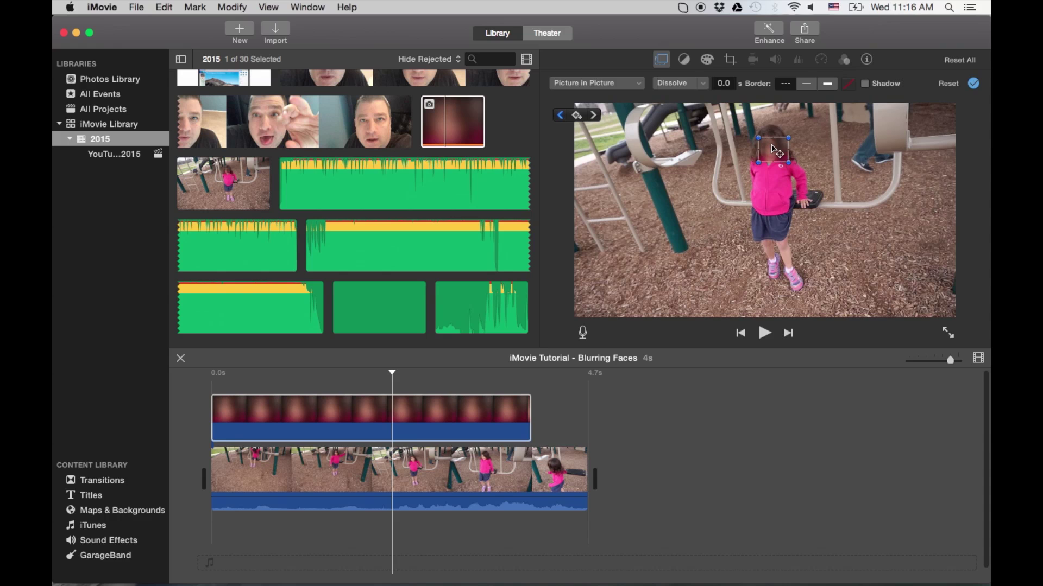
left_click_drag(772, 146, 770, 144)
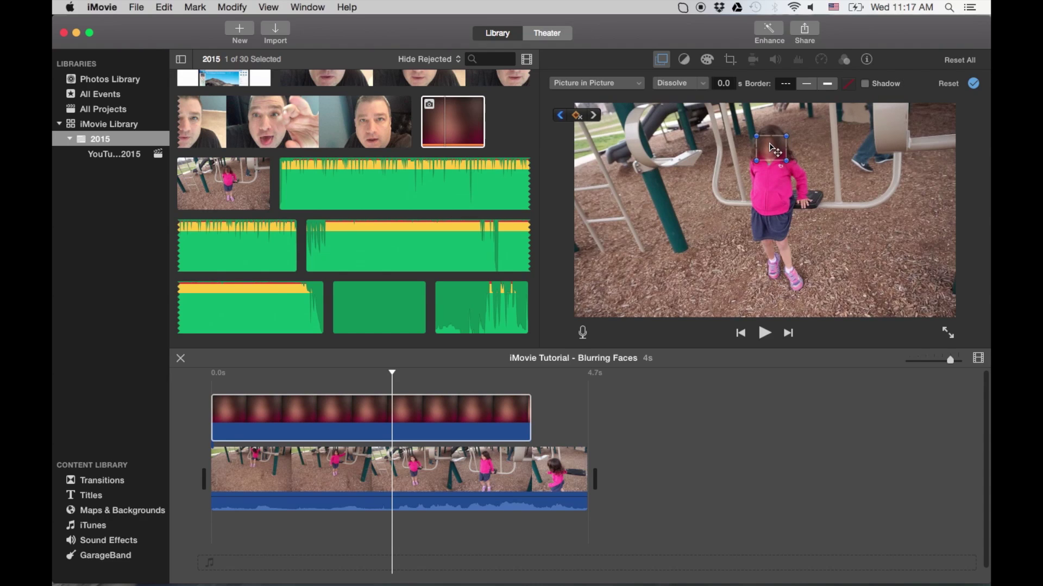
key("Right")
key("Right")
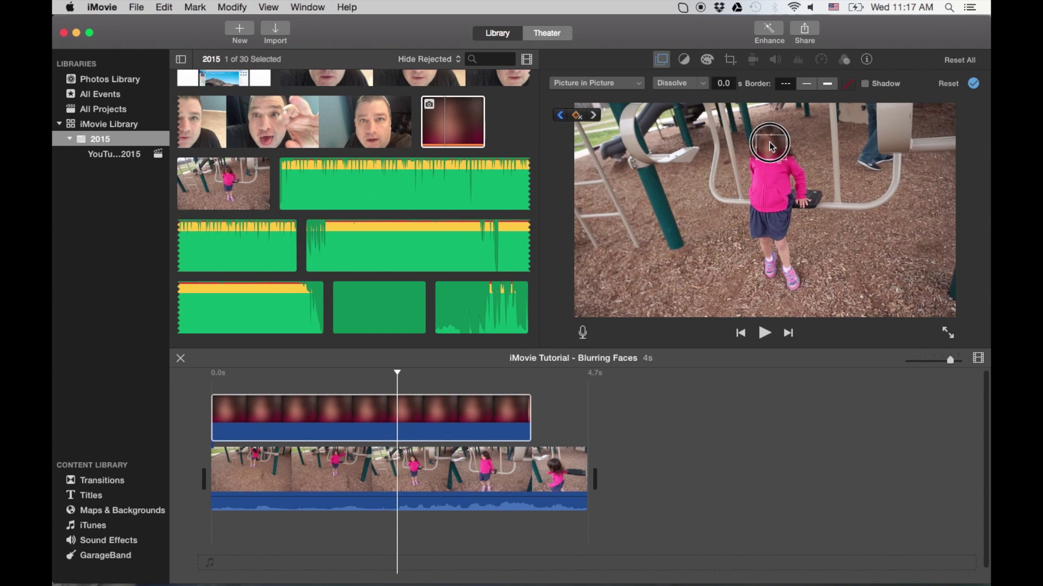
left_click_drag(772, 145, 769, 145)
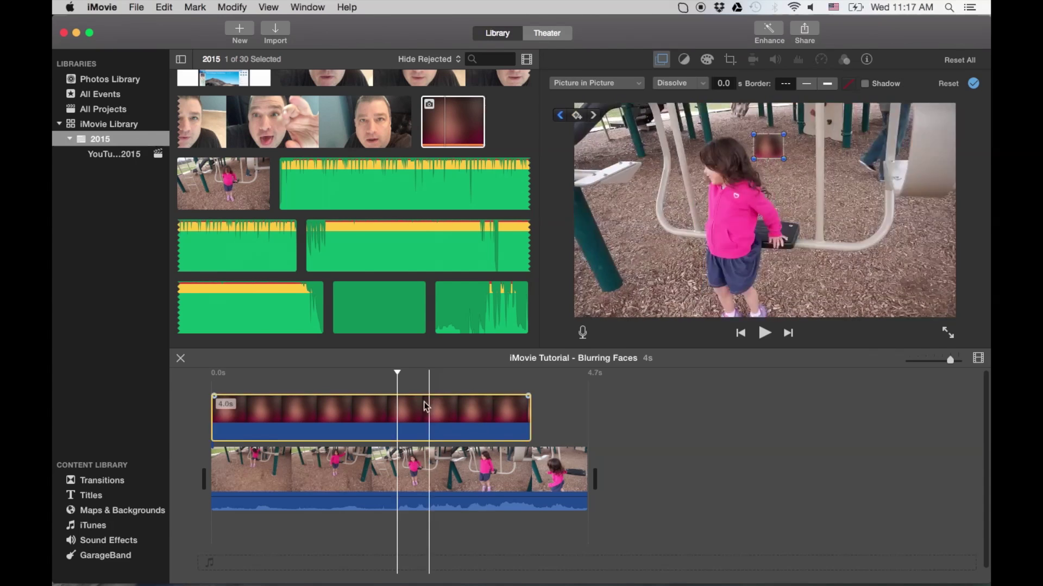
- Split the playground clip and blur image at 2.4s and delete both later pieces
left_click(399, 389)
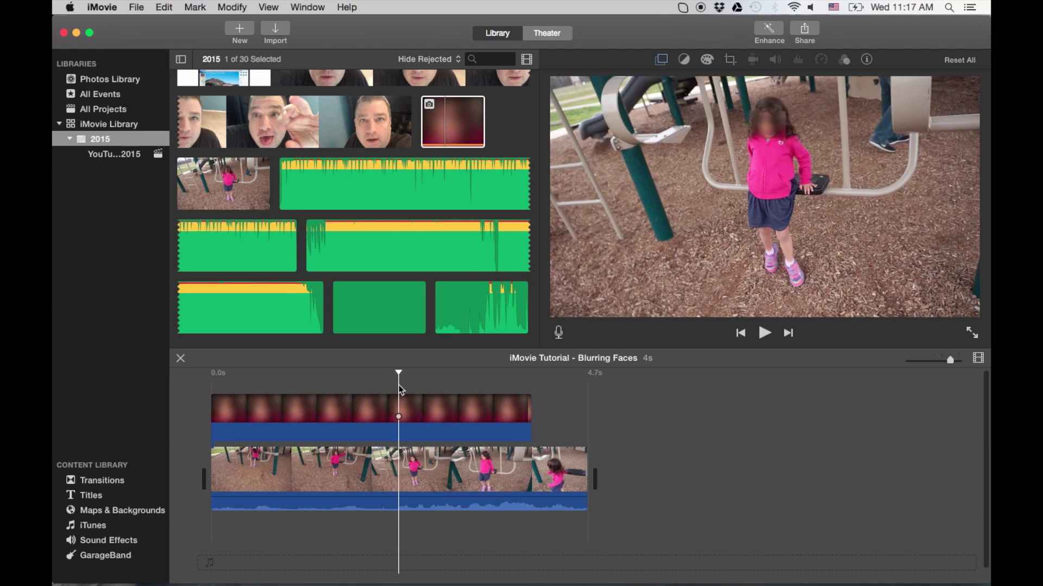
left_click(402, 457)
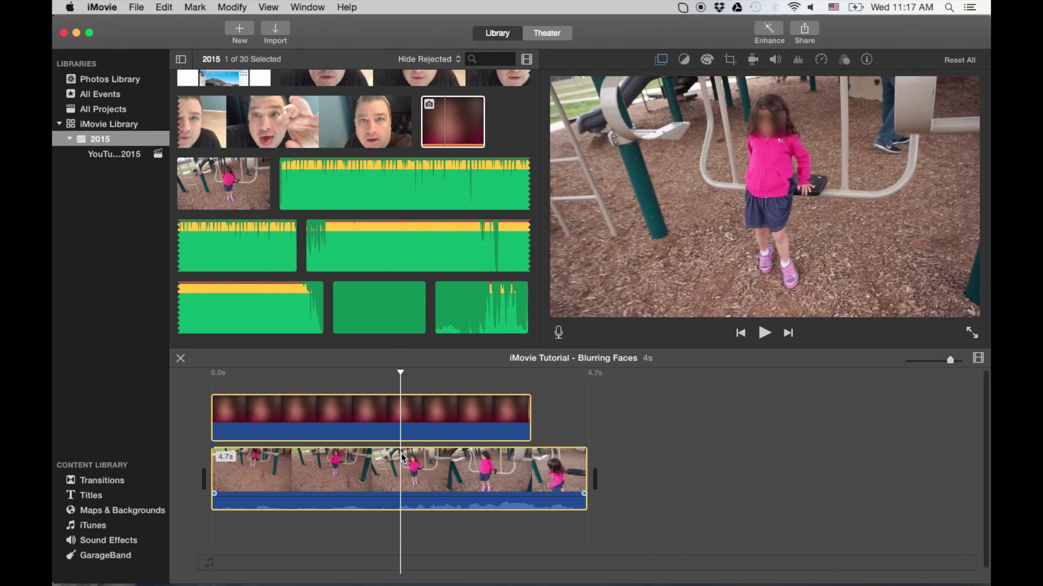
key("super+b")
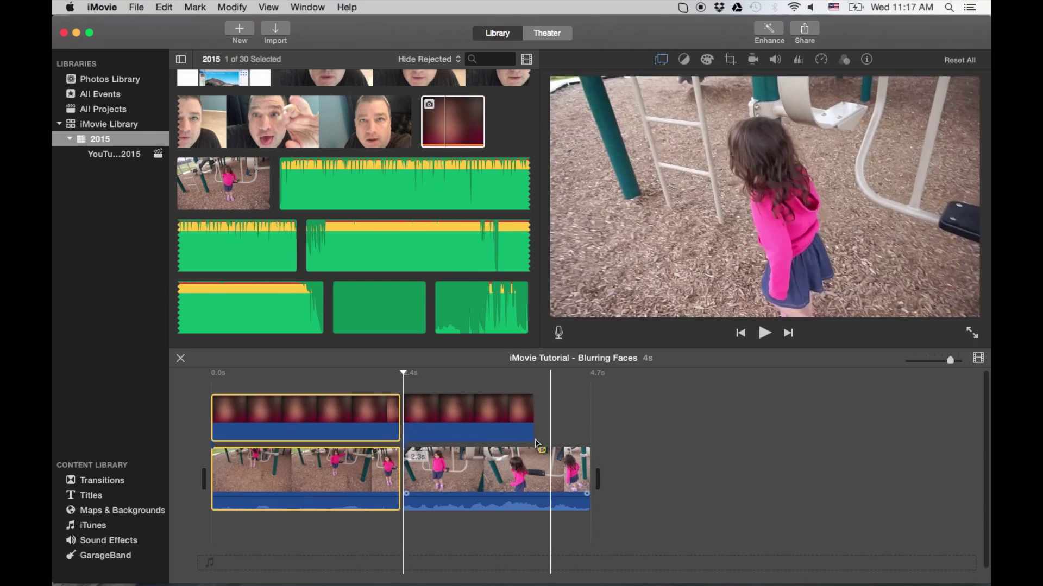
left_click(490, 418)
key("Delete")
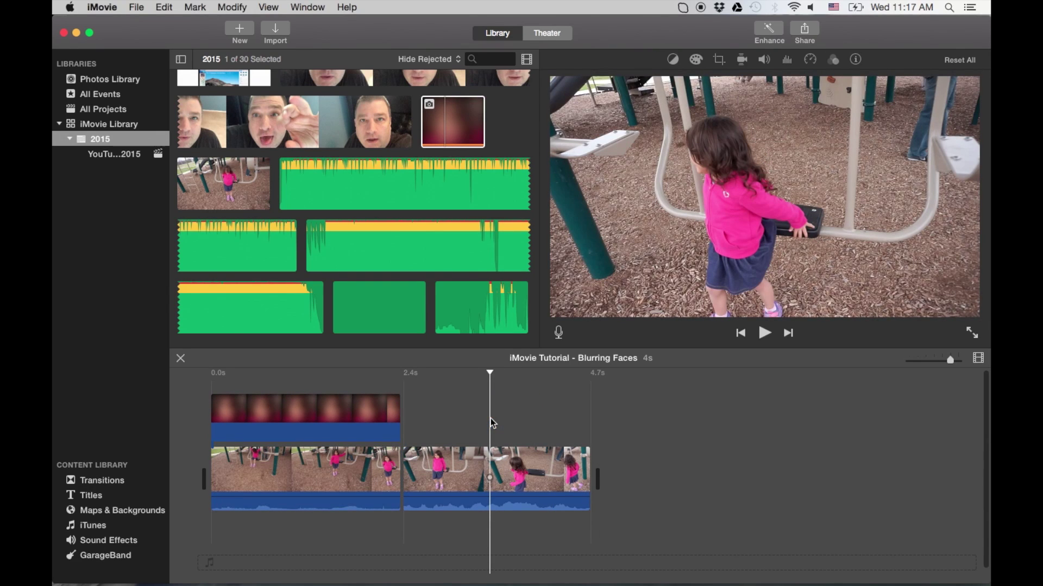
left_click(455, 477)
key("Delete")
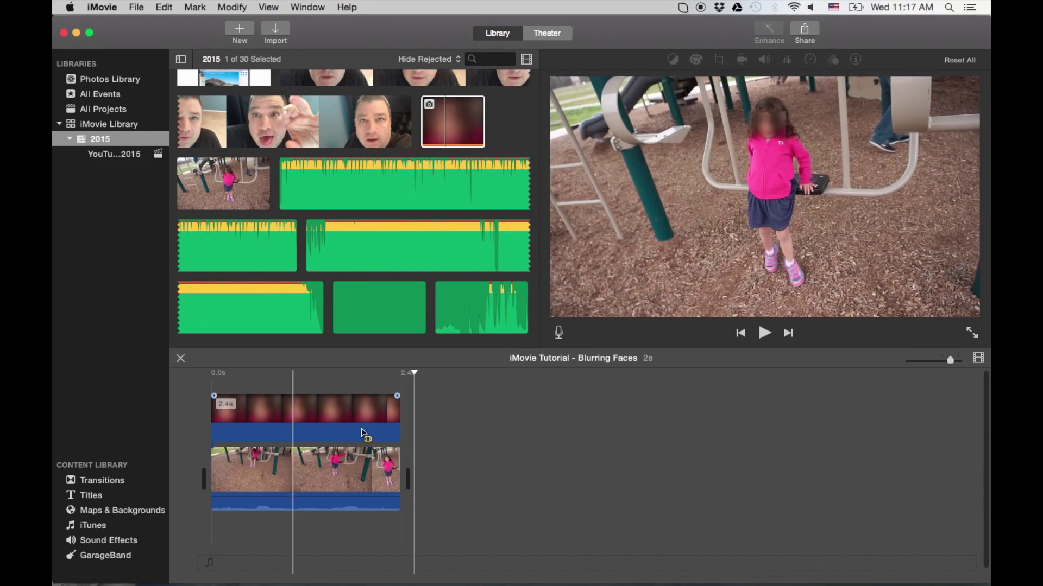
- Play the 2-second trimmed project from 0.0s to check the blur over the face
left_click(213, 423)
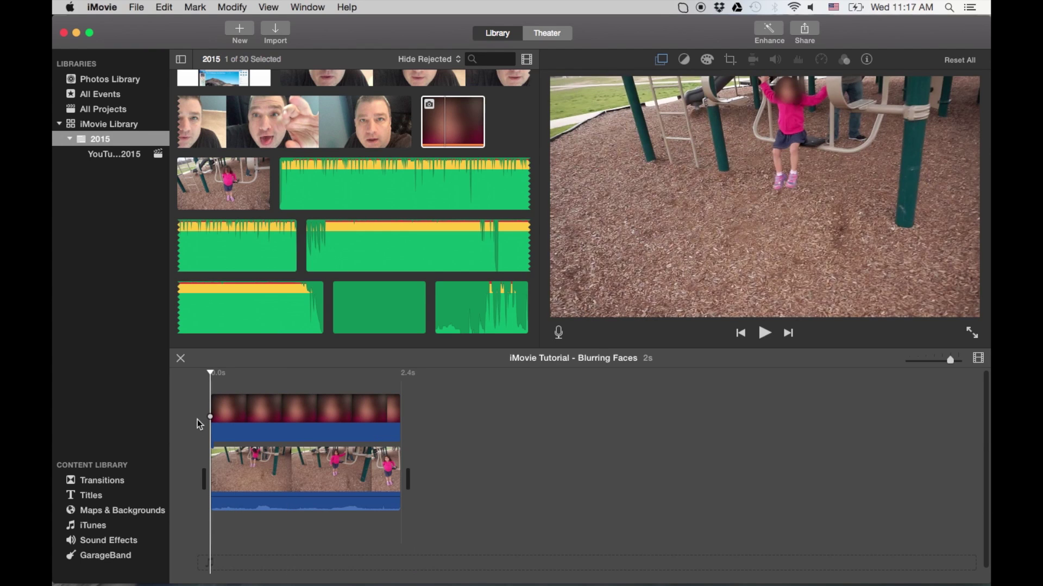
key("space")
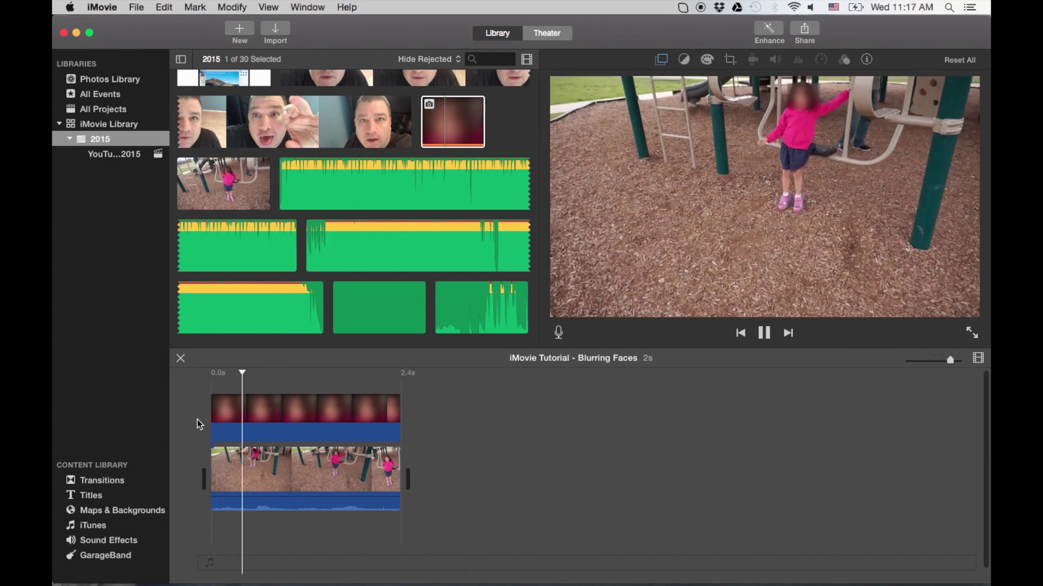